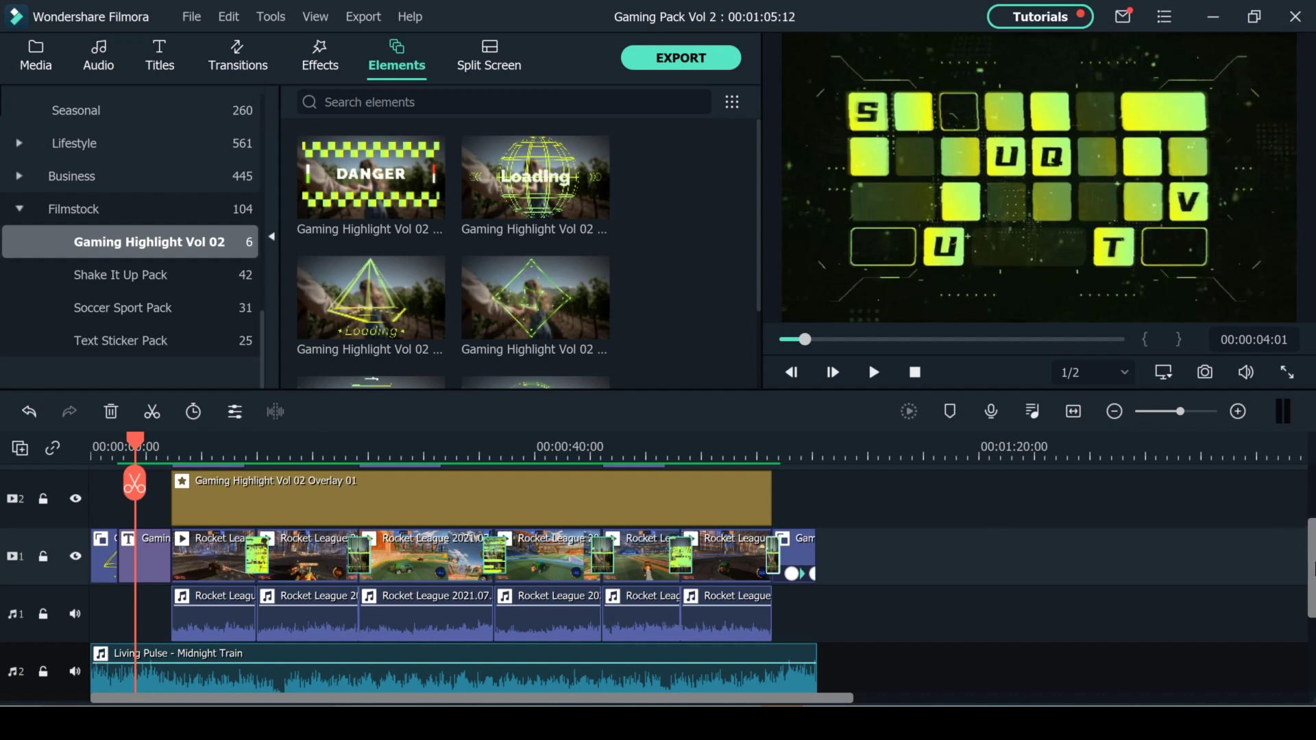
Preview the 'Rocket League Highlights' intro title, reset the playhead near the start, and reveal track V3.
click(138, 451)
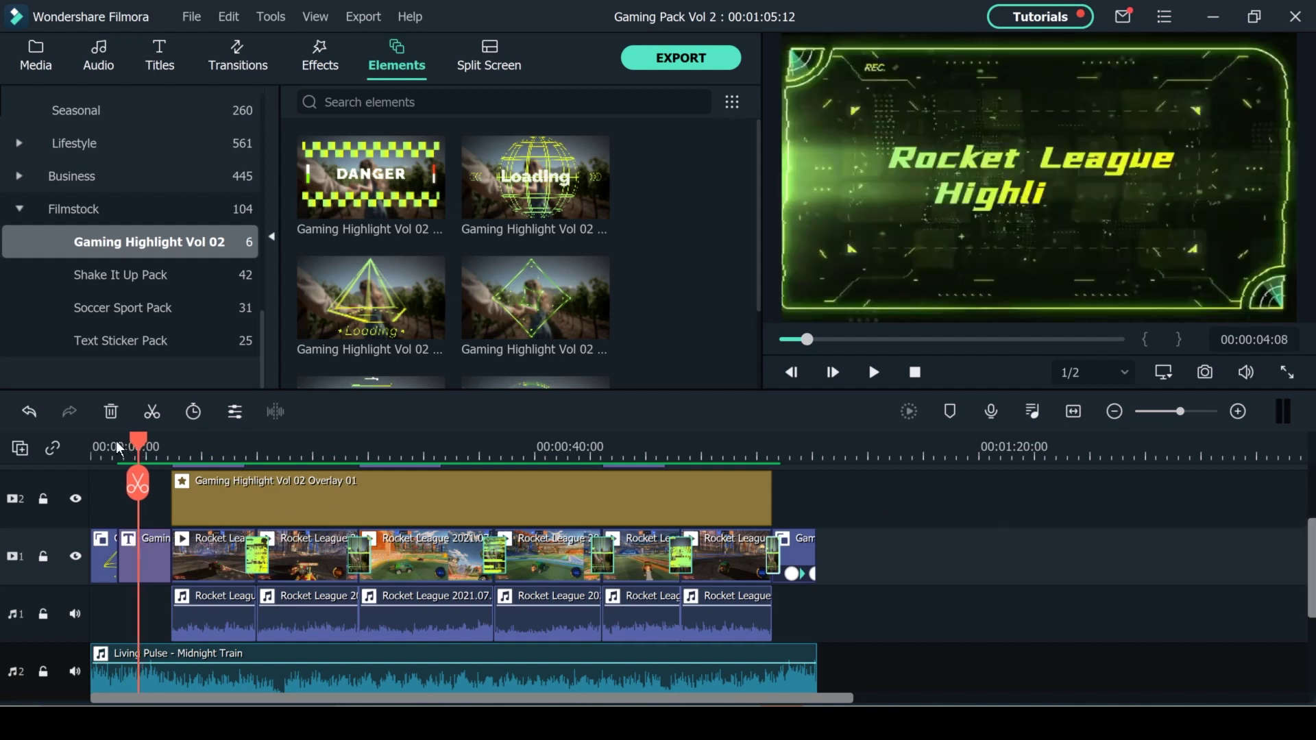
click(101, 449)
scroll(259, 543, up, 1)
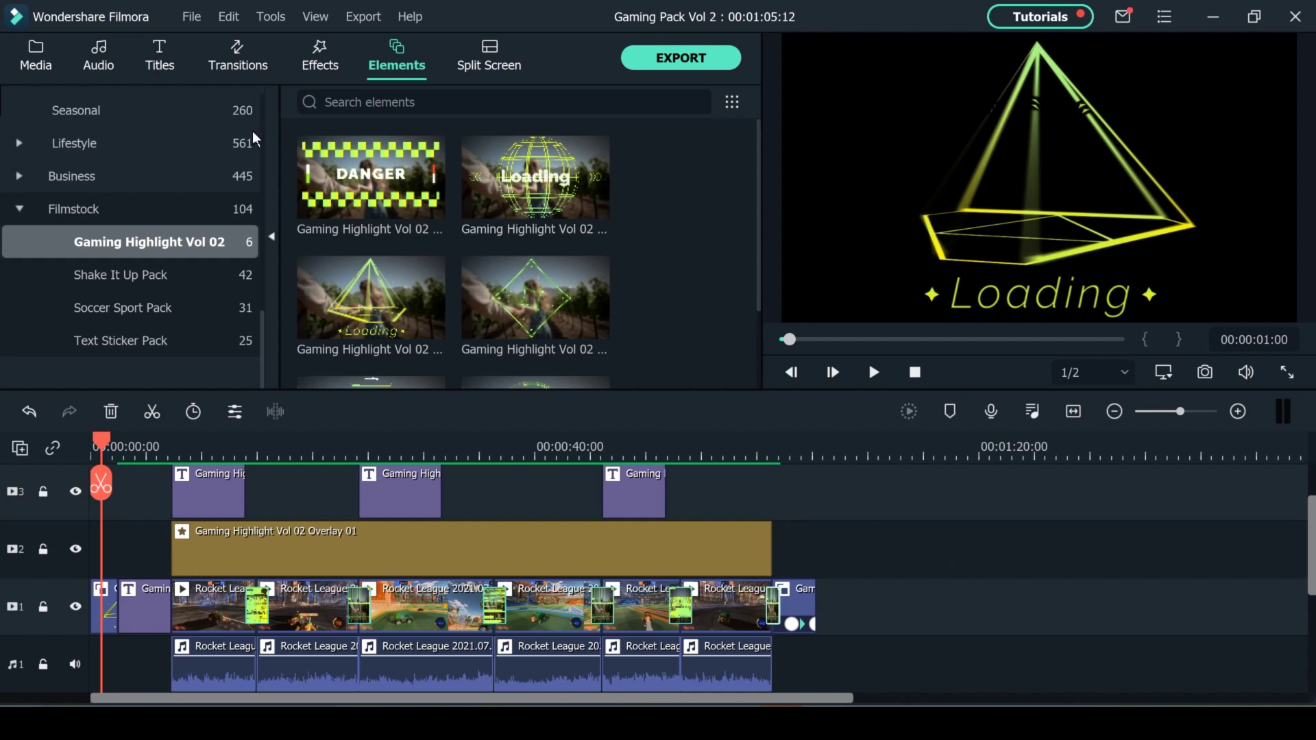
Browse the Gaming Highlight Vol 02 titles, preview the second card, and select the gap on track V3.
click(159, 55)
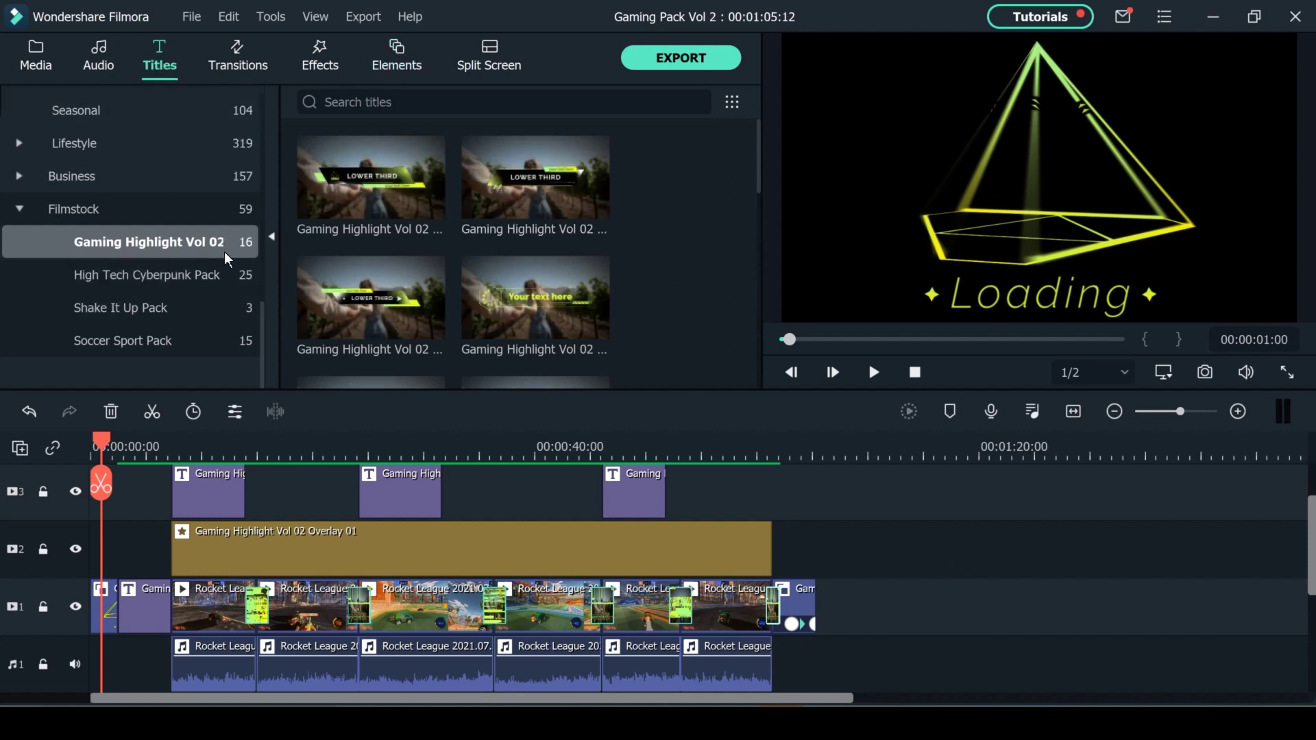
scroll(754, 224, down, 3)
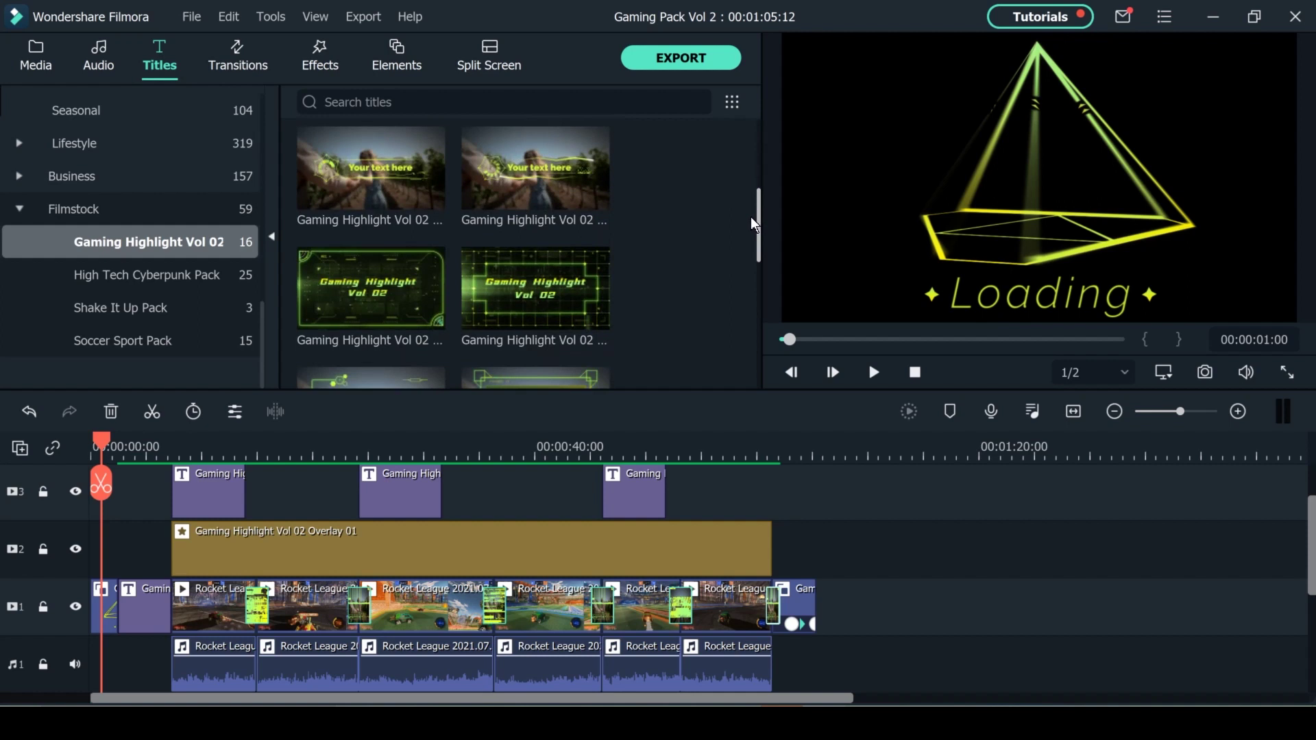
scroll(754, 224, up, 2)
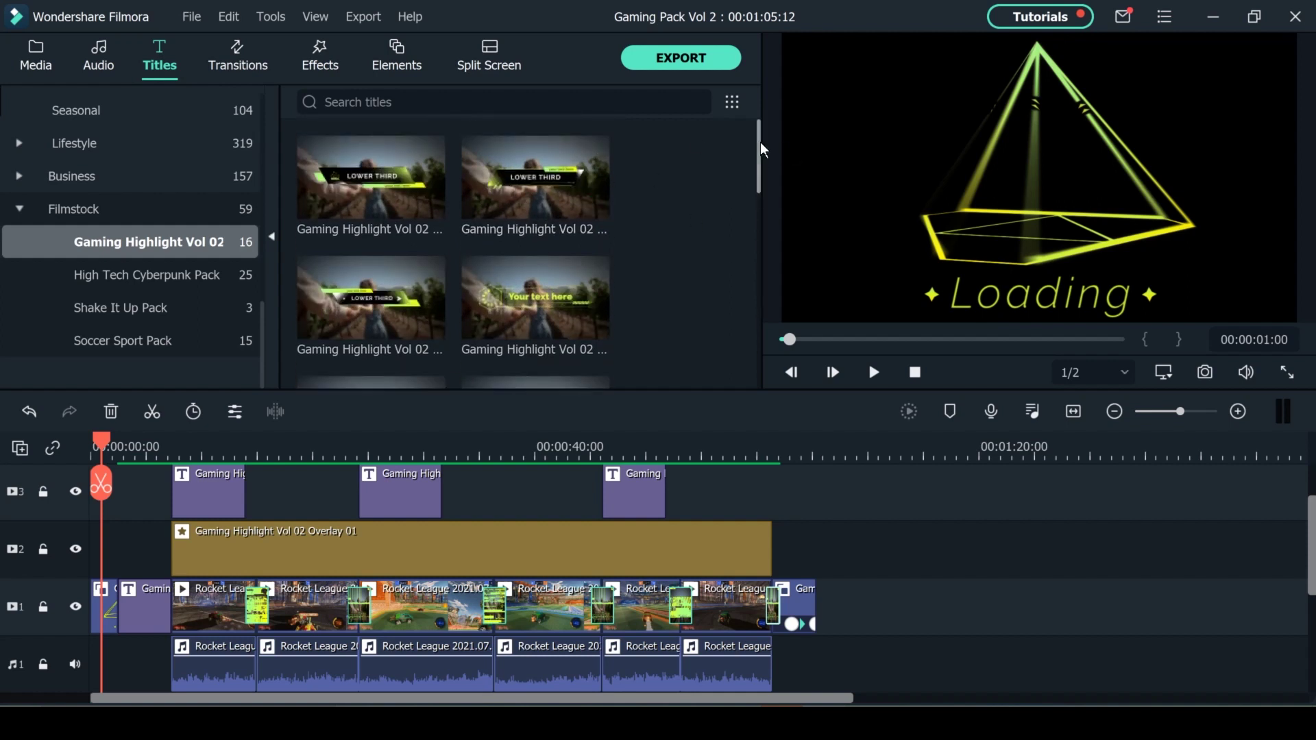
scroll(754, 164, down, 1)
scroll(754, 165, down, 3)
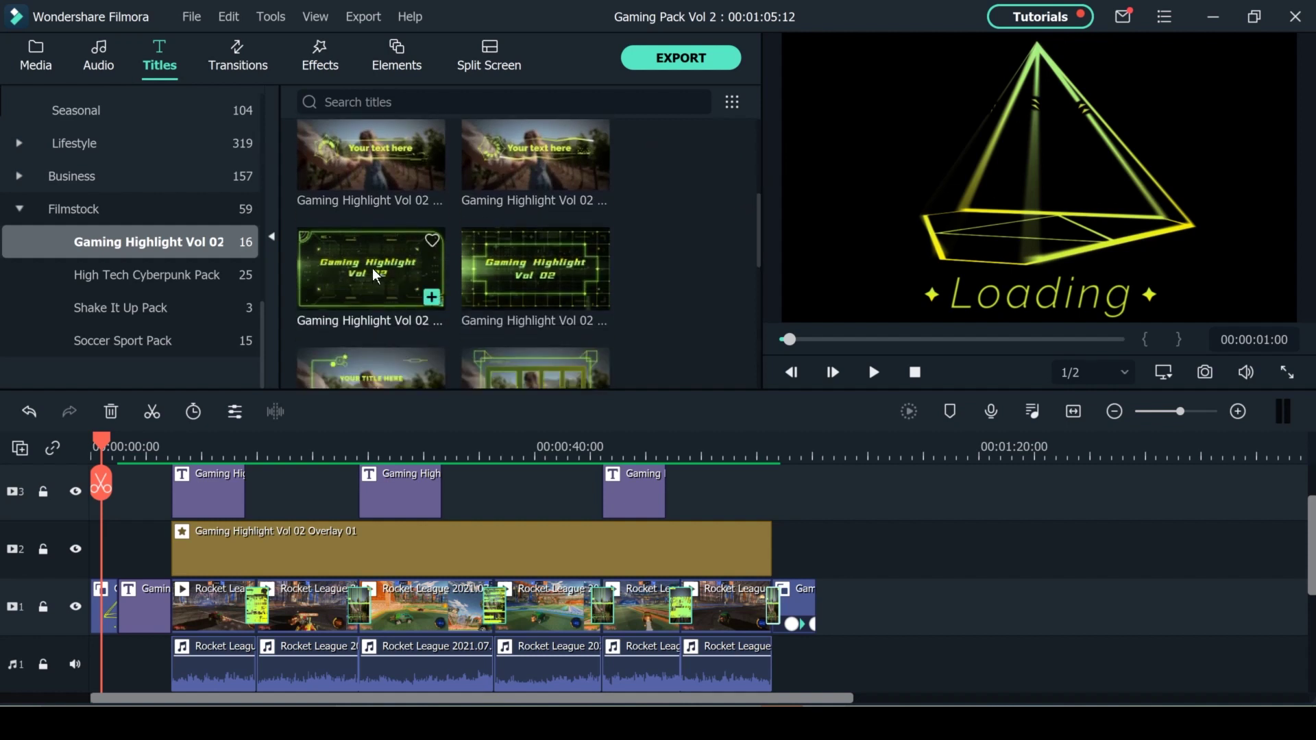
click(541, 274)
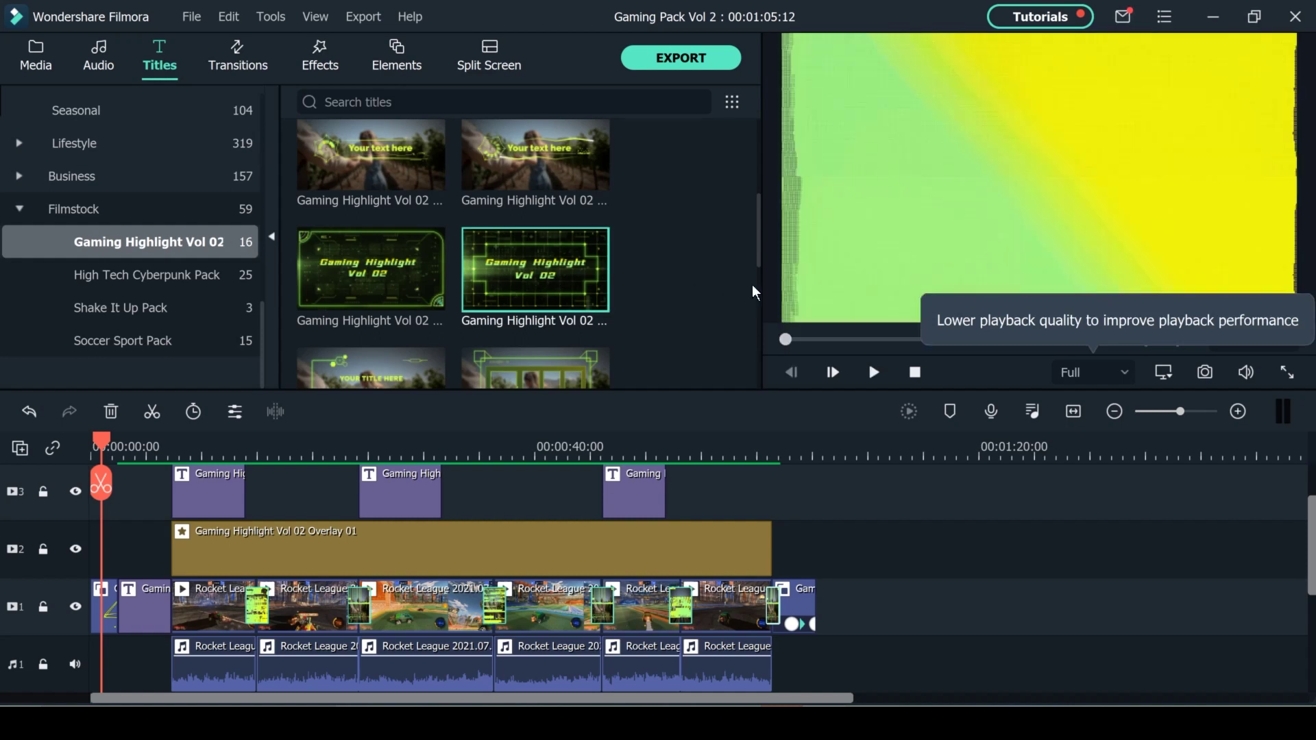
click(501, 491)
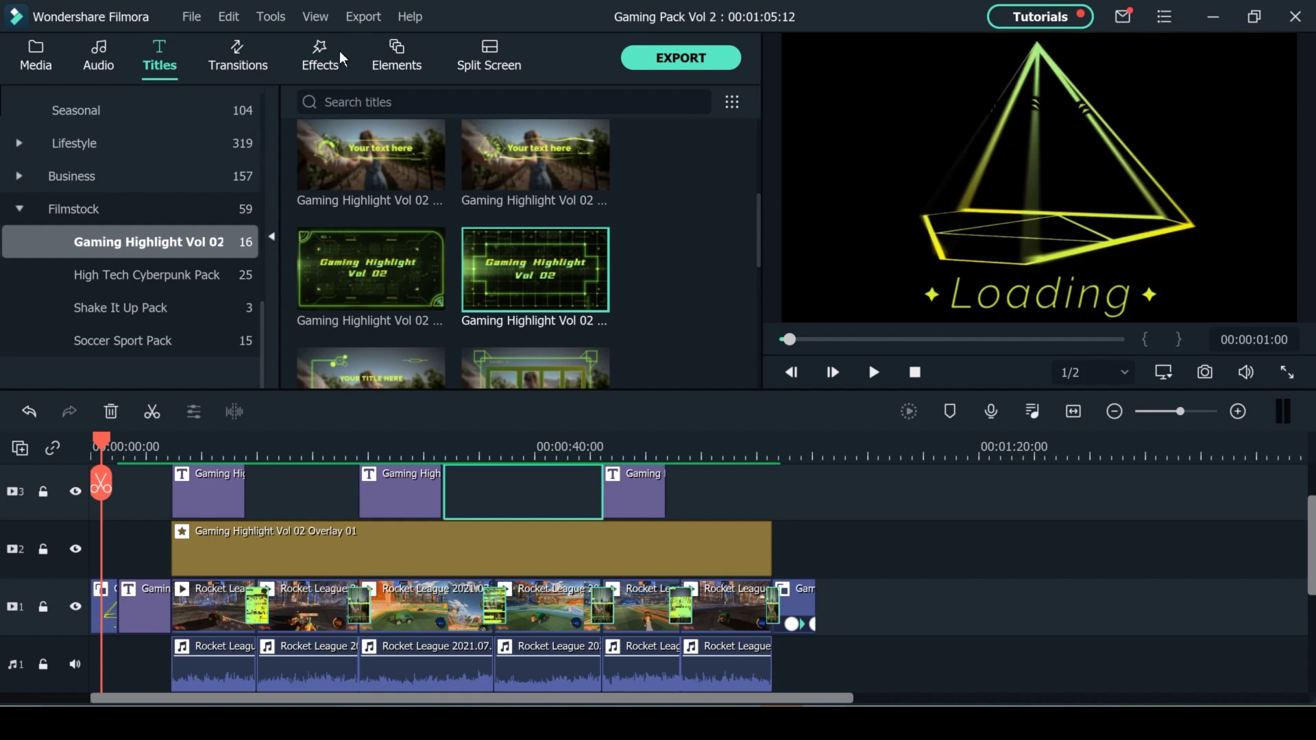
Preview a Gaming Highlight Vol 02 glitch transition and effect, then bring up the audio library.
click(240, 62)
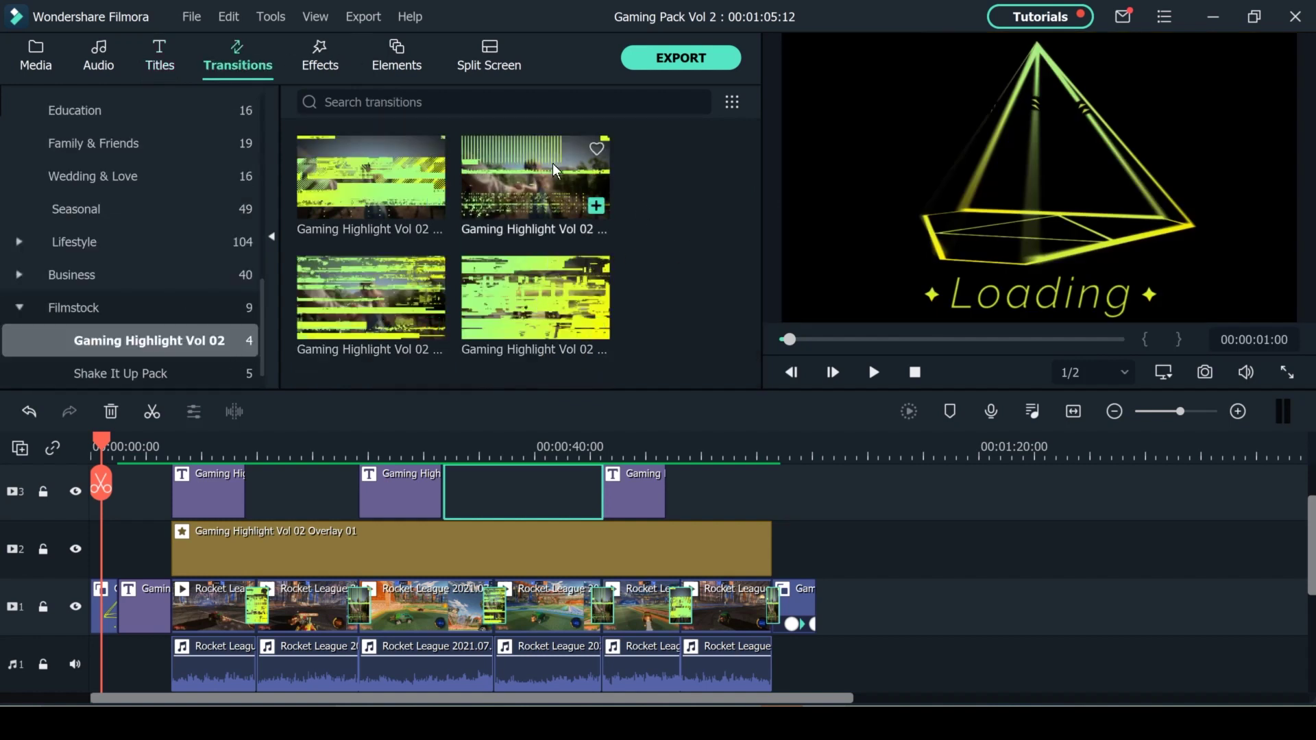
click(538, 180)
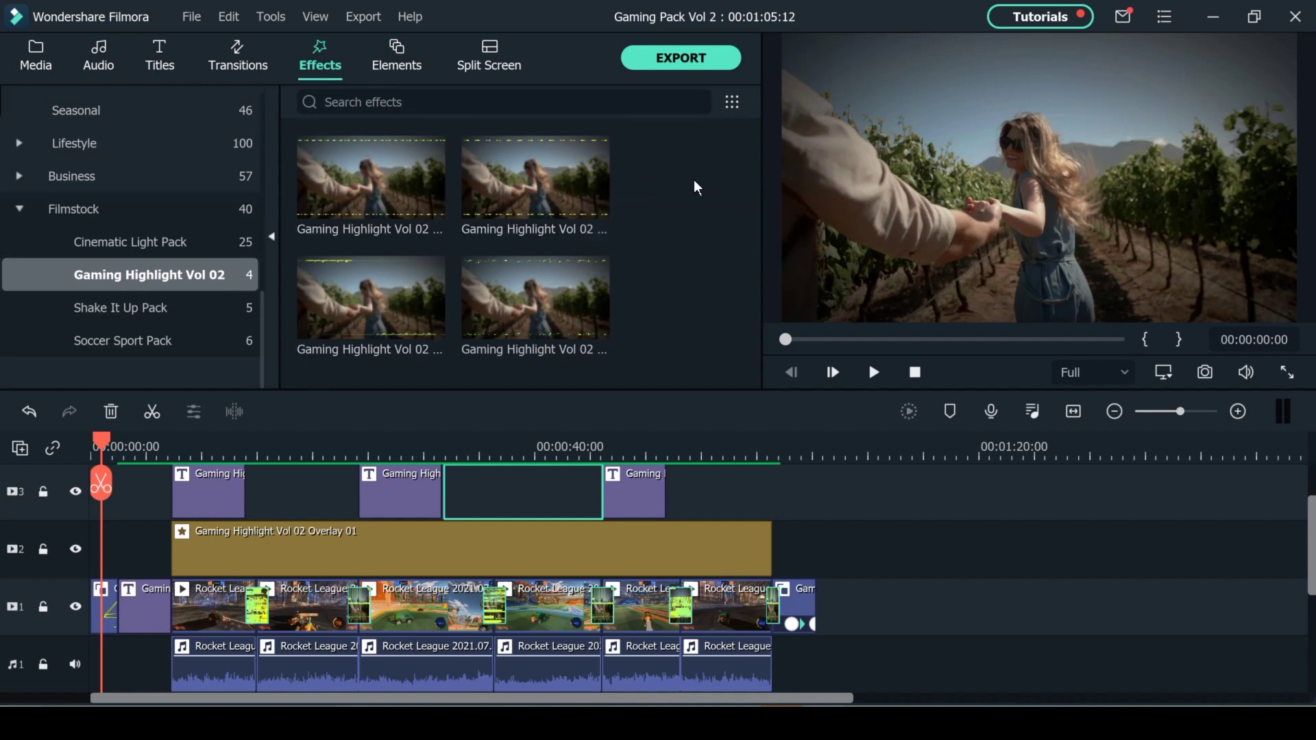
click(535, 182)
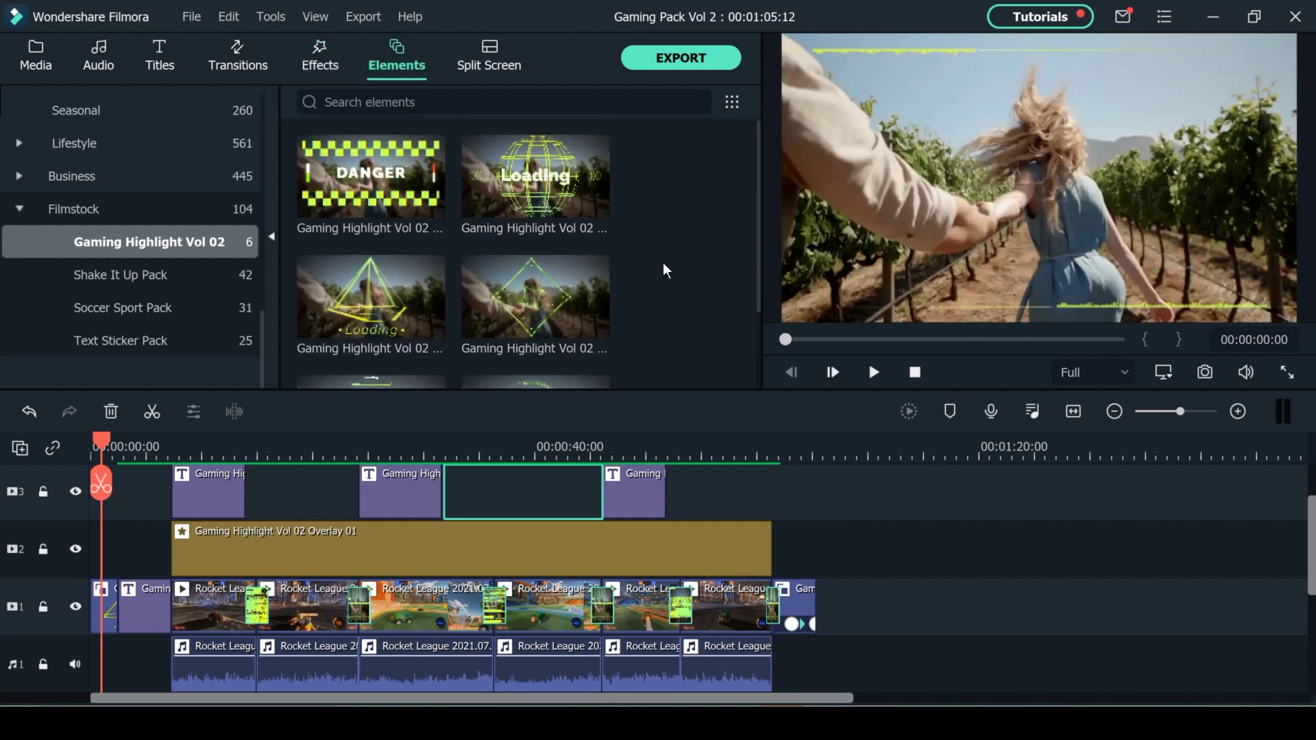
click(100, 58)
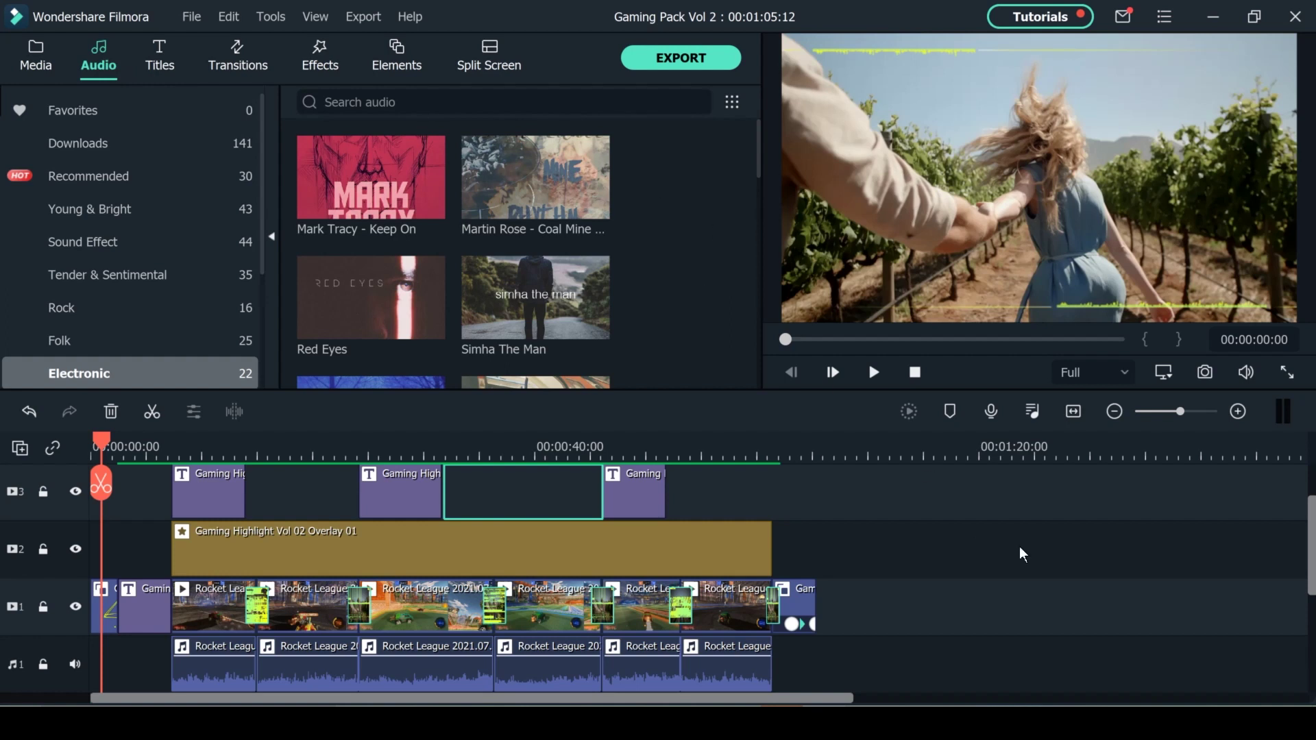
Mute audio track A1 with the clips' original sound, keeping Living Pulse - Midnight Train playing.
drag(1310, 528, 1311, 578)
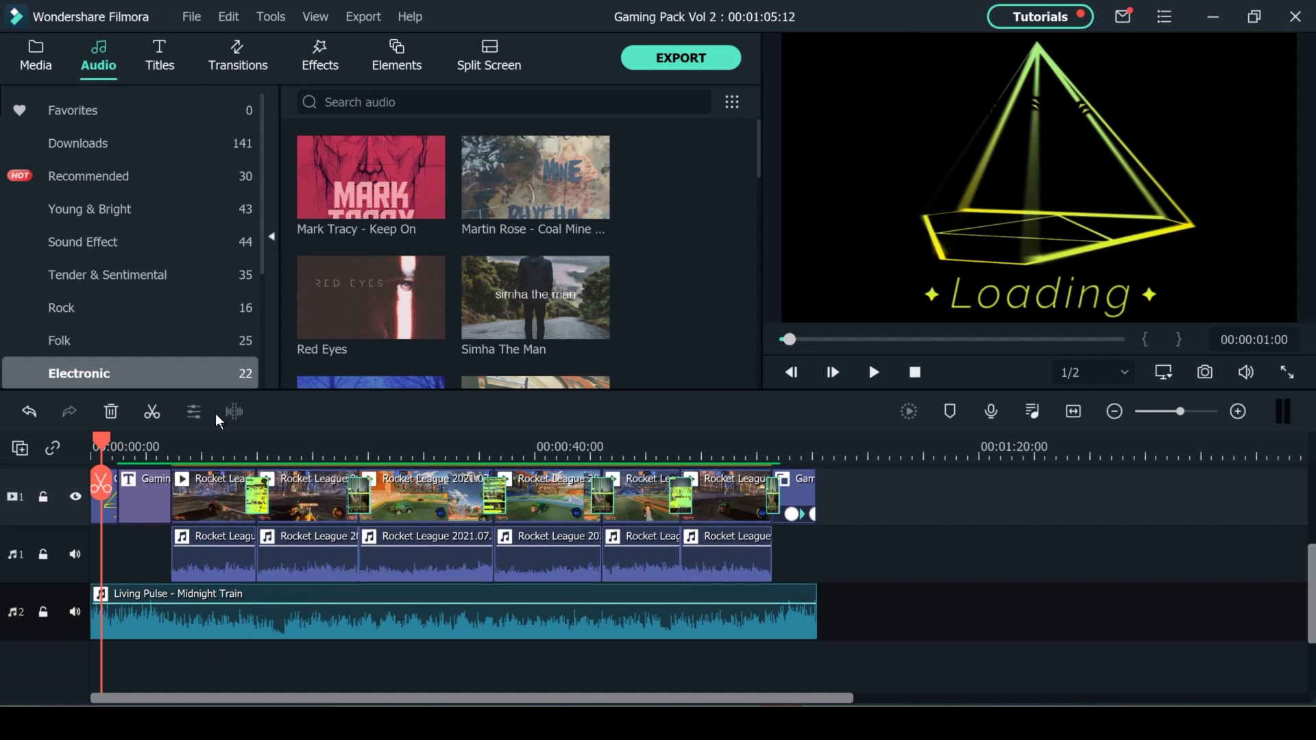
mouse_move(511, 238)
scroll(511, 237, down, 3)
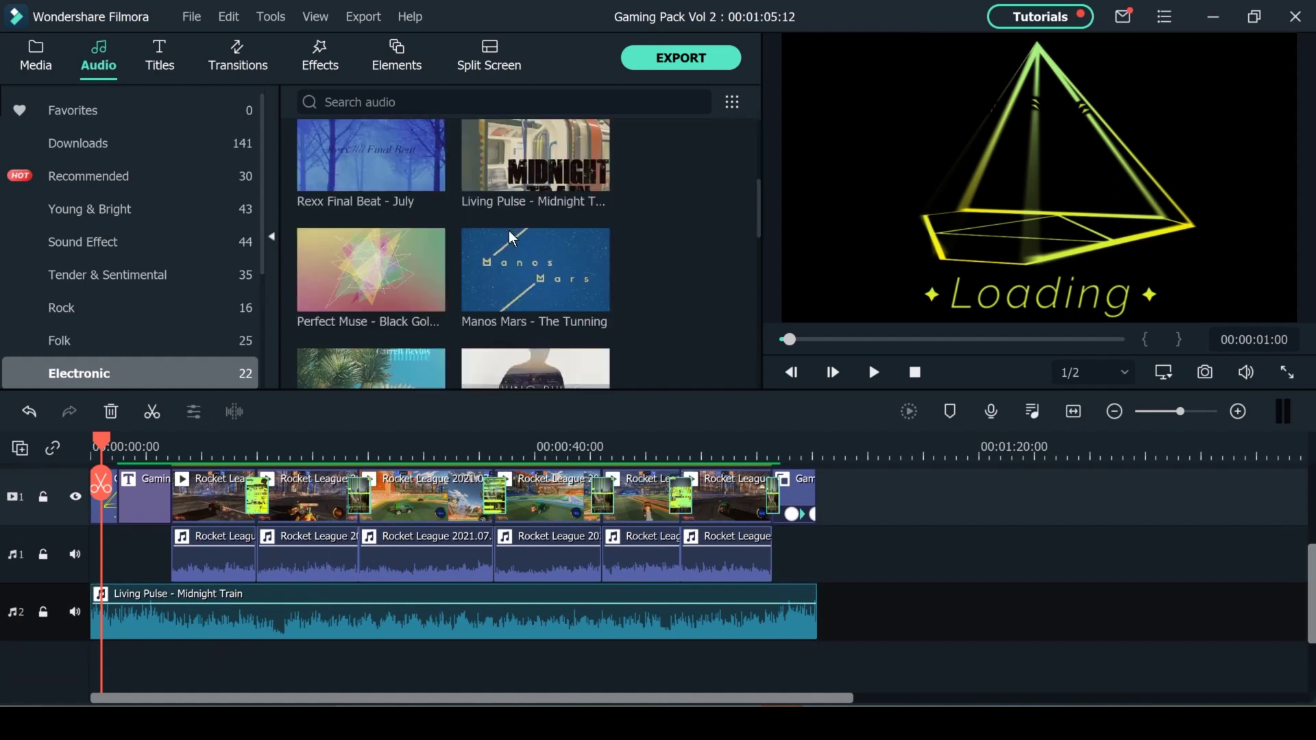
scroll(685, 243, up, 2)
scroll(972, 517, up, 2)
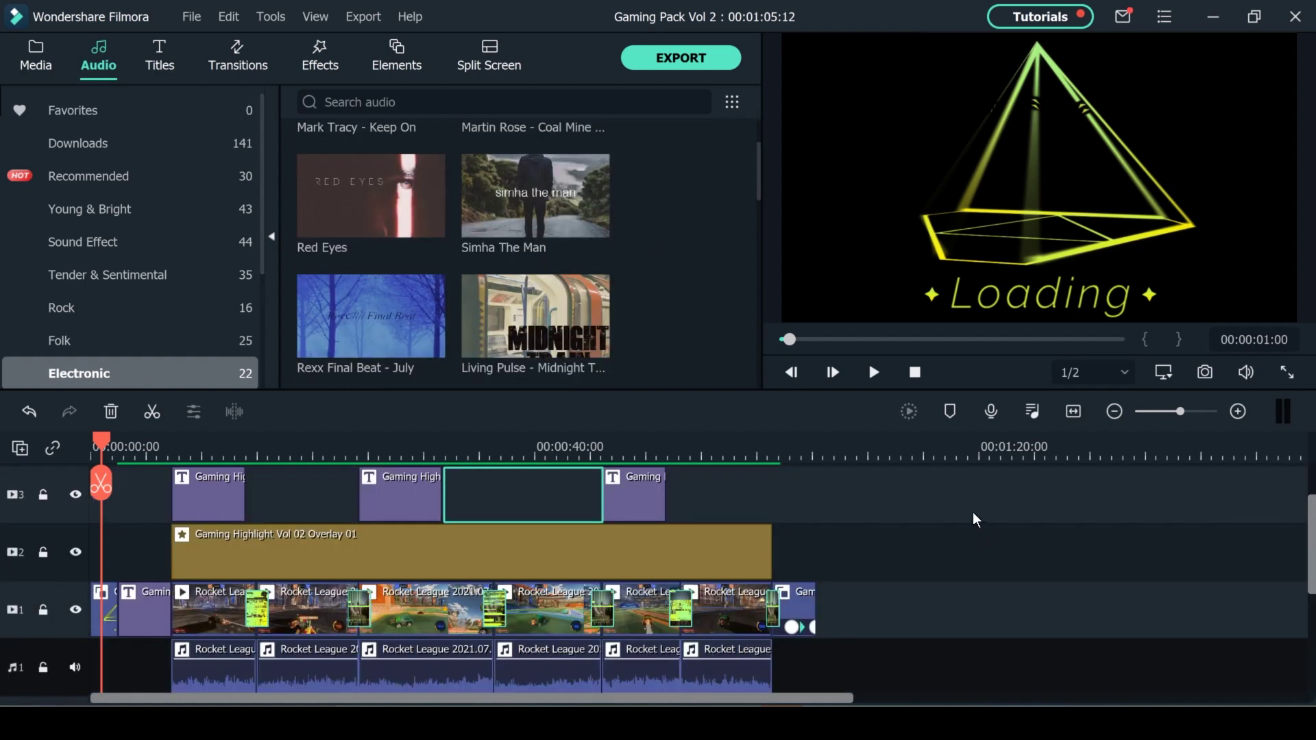
click(75, 667)
scroll(1310, 545, down, 1)
scroll(1310, 545, down, 1)
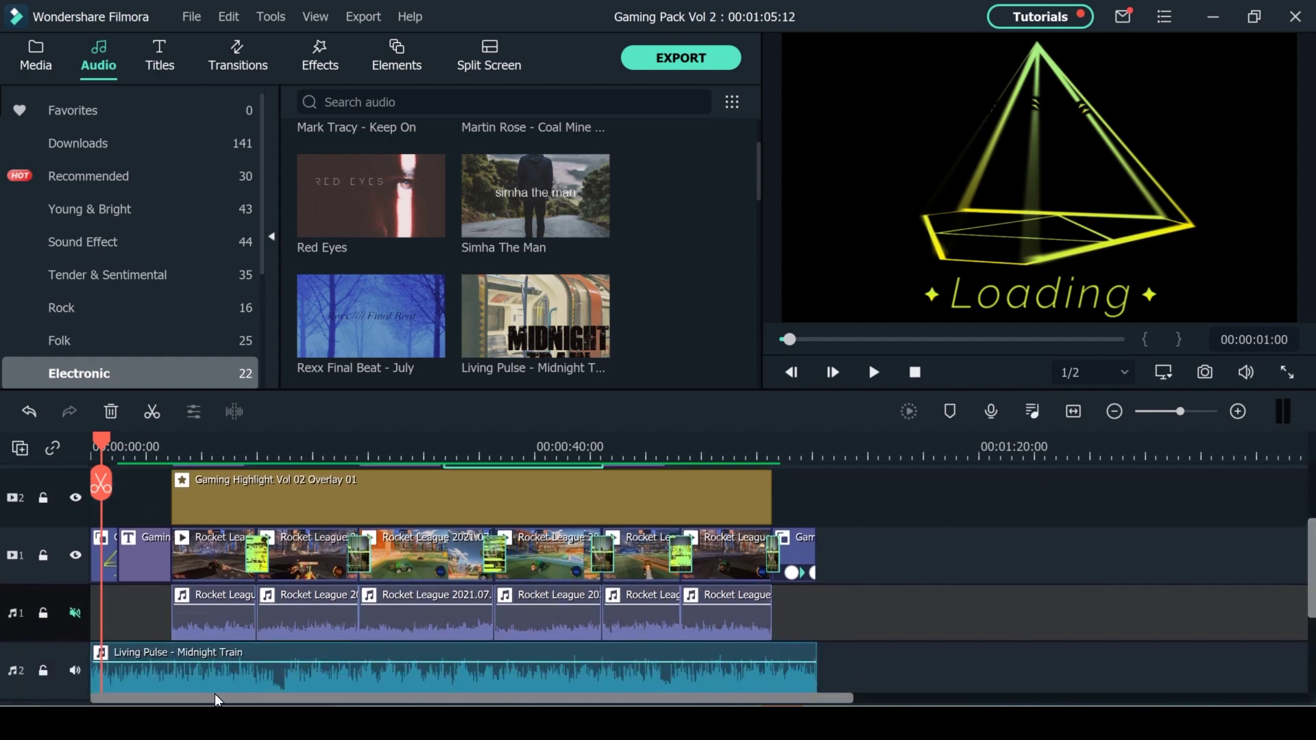
click(75, 673)
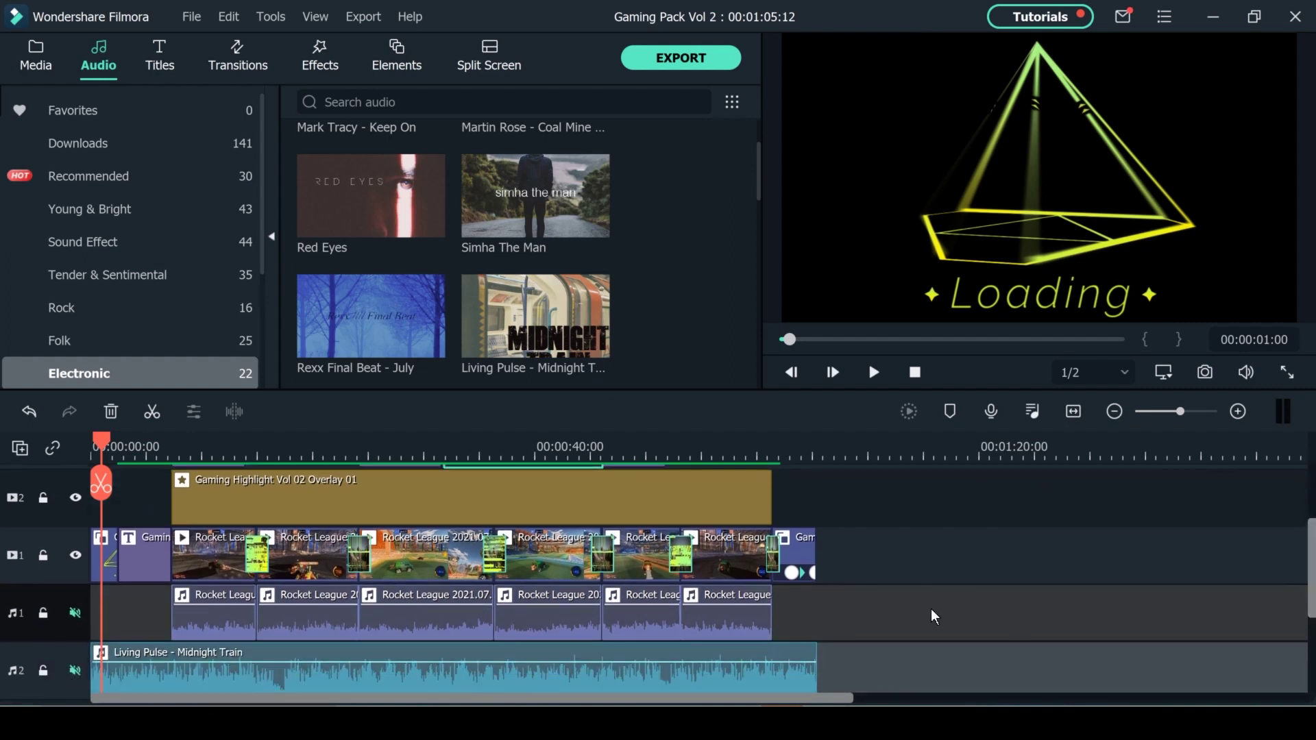
scroll(1176, 582, up, 2)
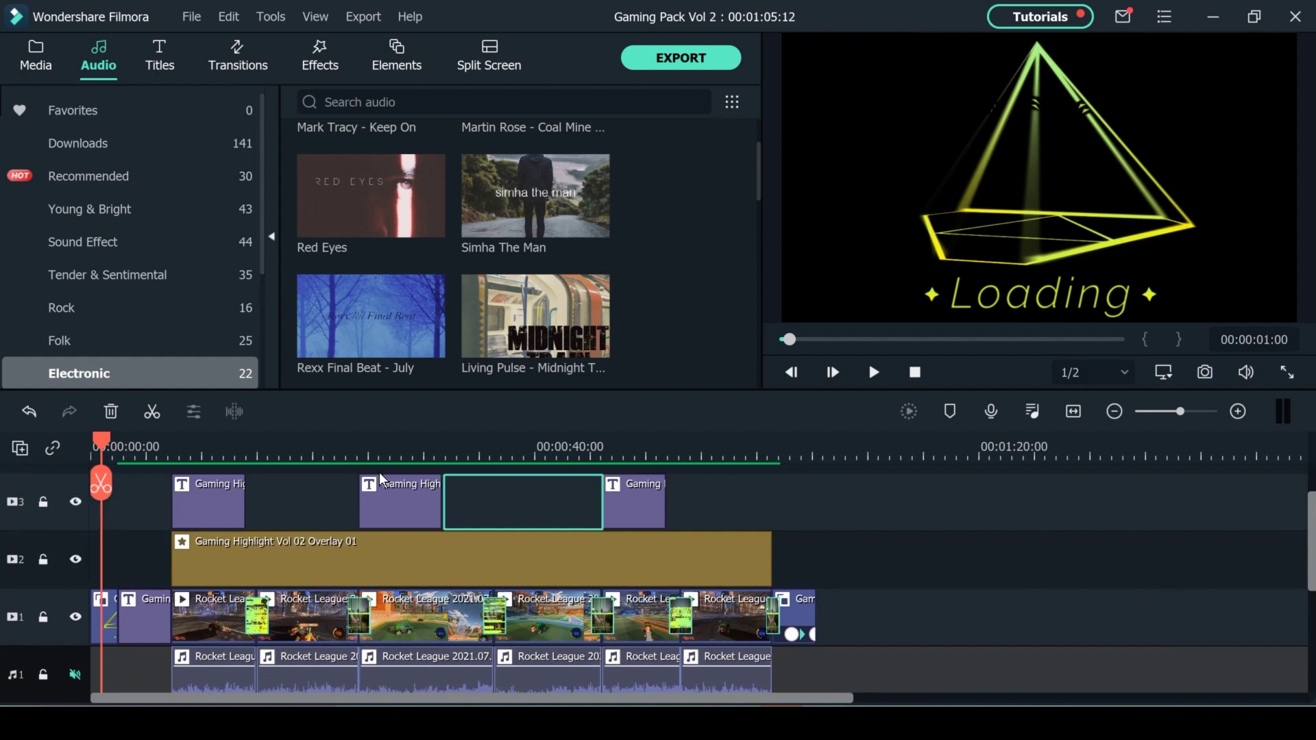
click(880, 554)
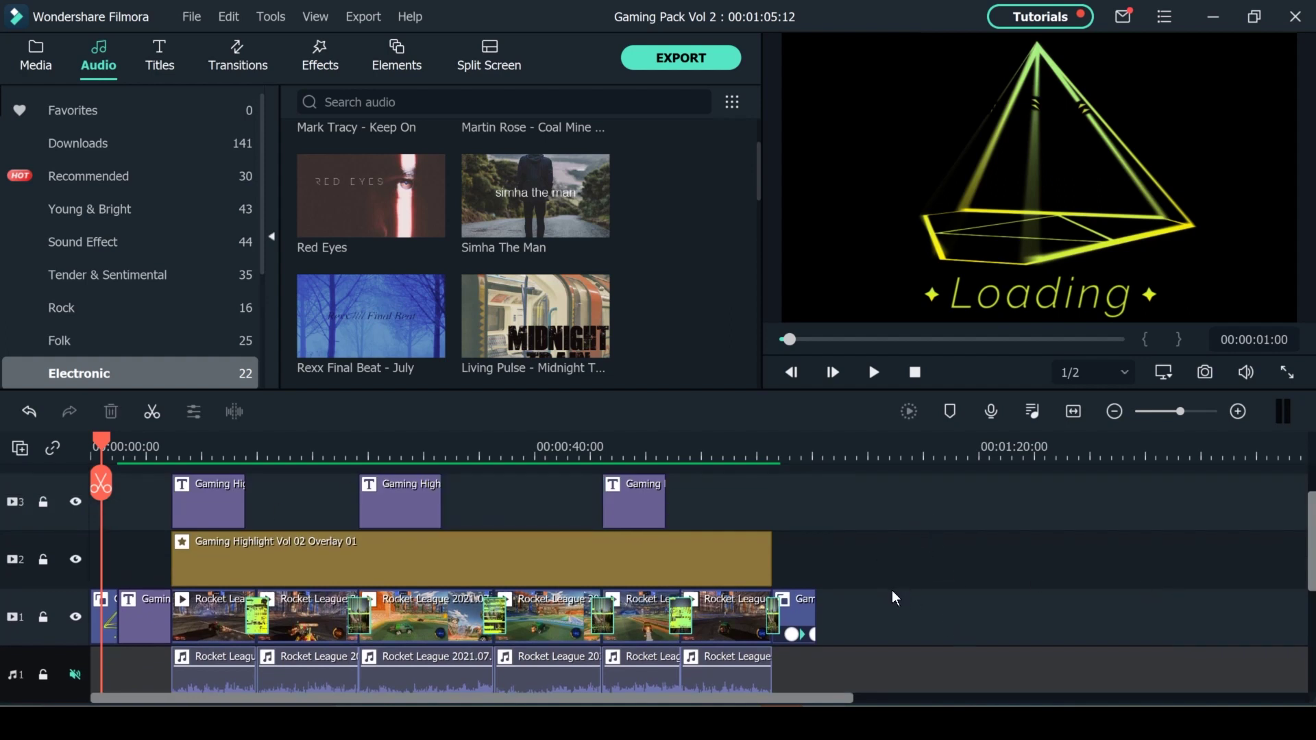
Drop the diamond Gaming Highlight Vol 02 element onto V3 over the final clip near 00:00:58.
click(109, 629)
click(794, 438)
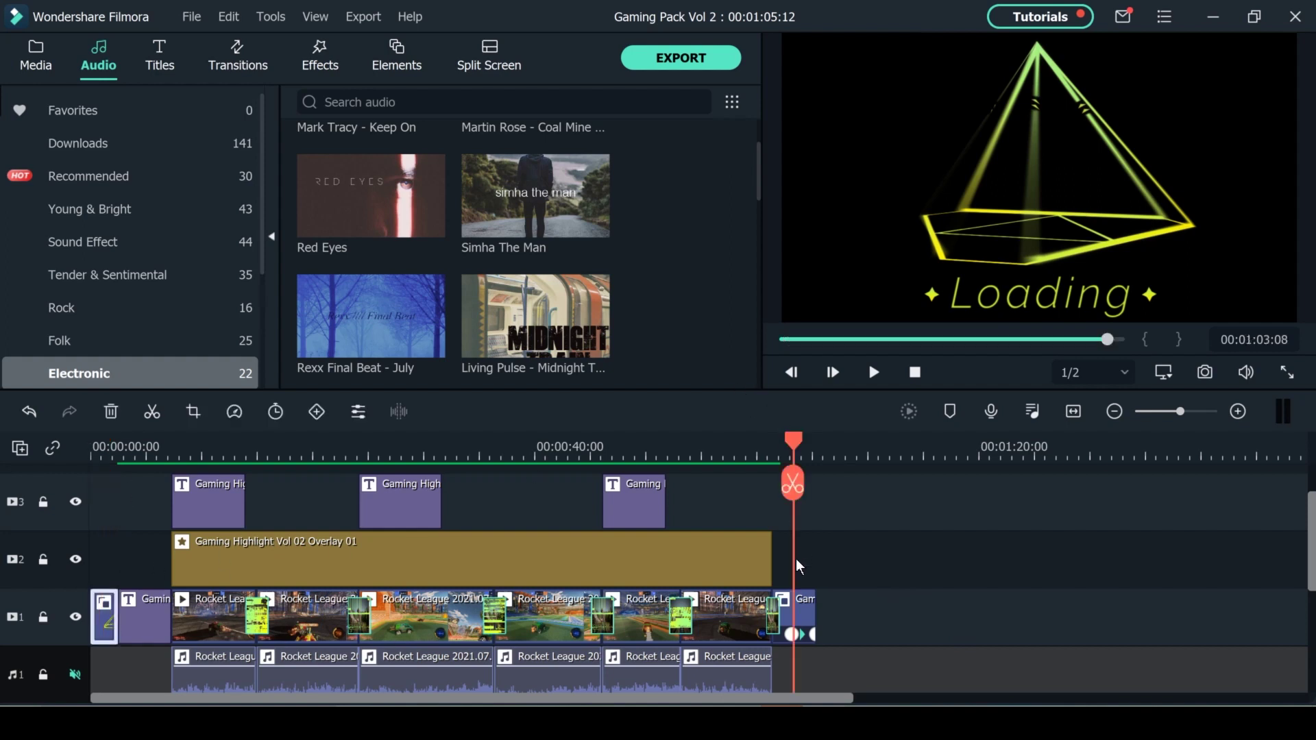
click(799, 616)
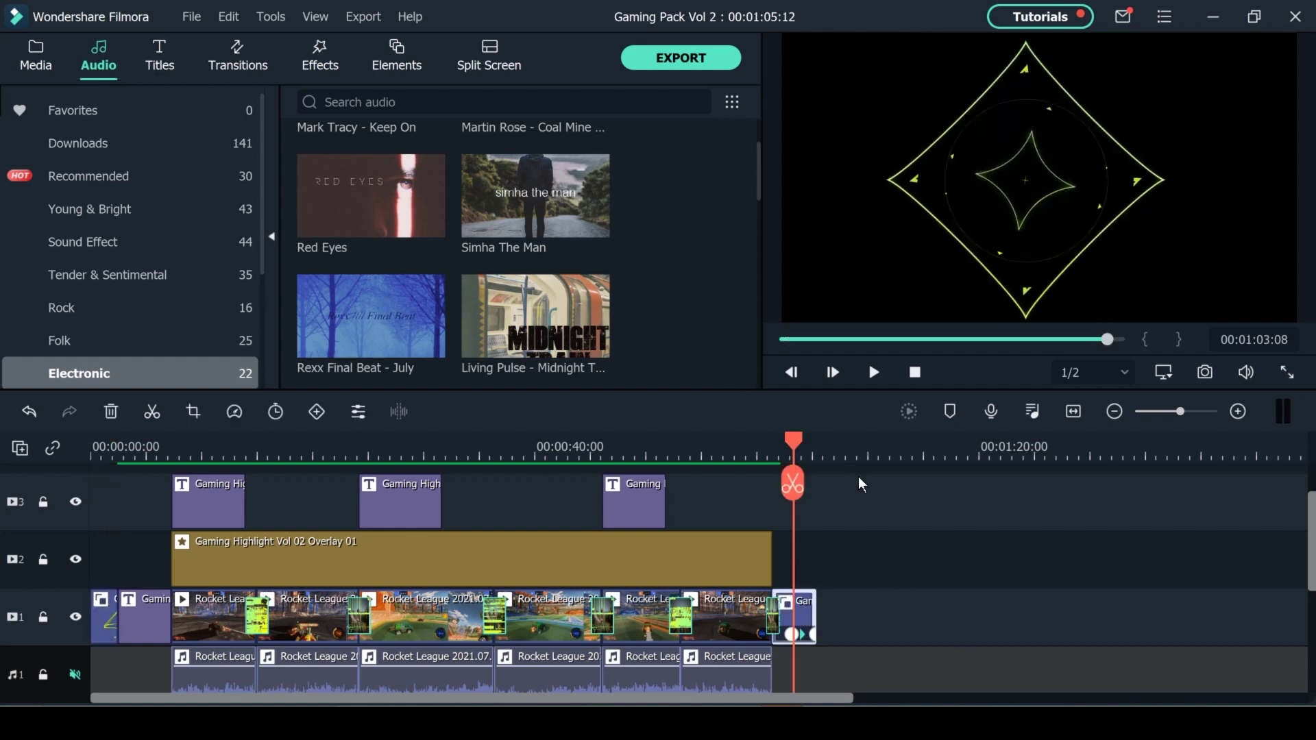
click(401, 65)
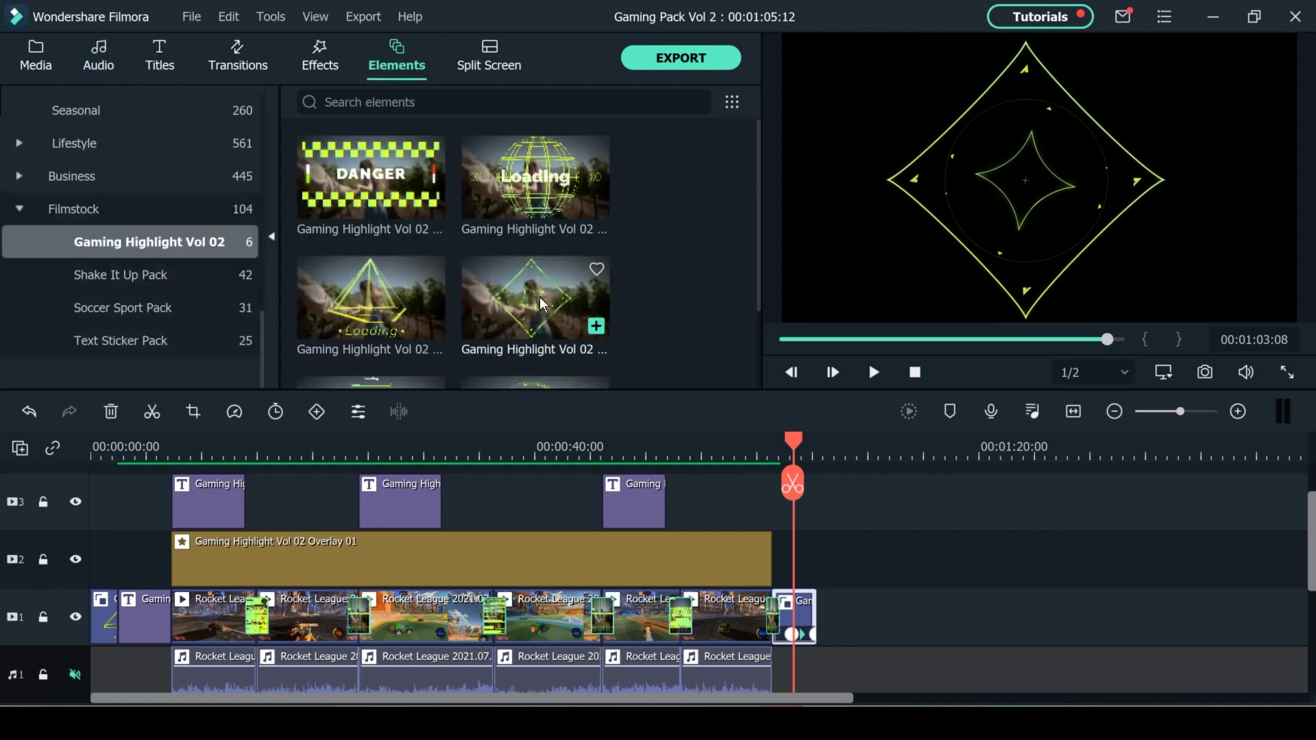
drag(526, 301, 752, 512)
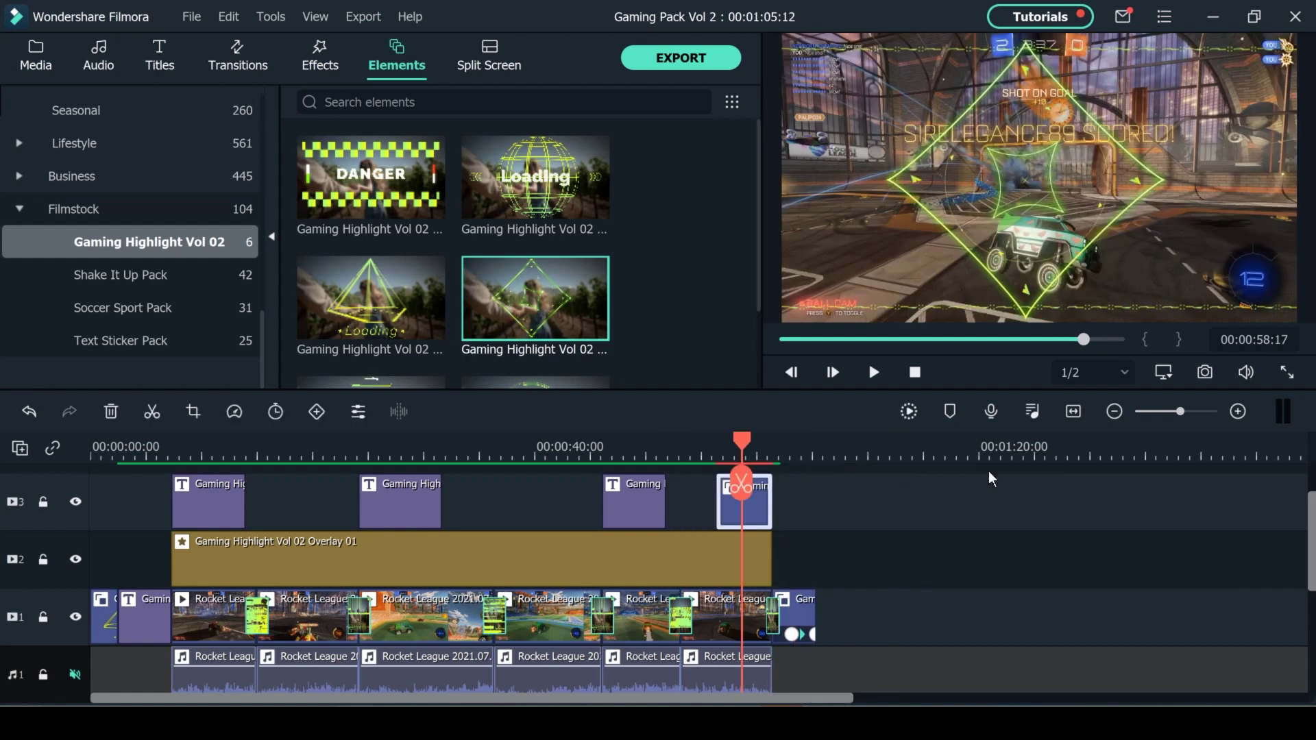
double_click(747, 526)
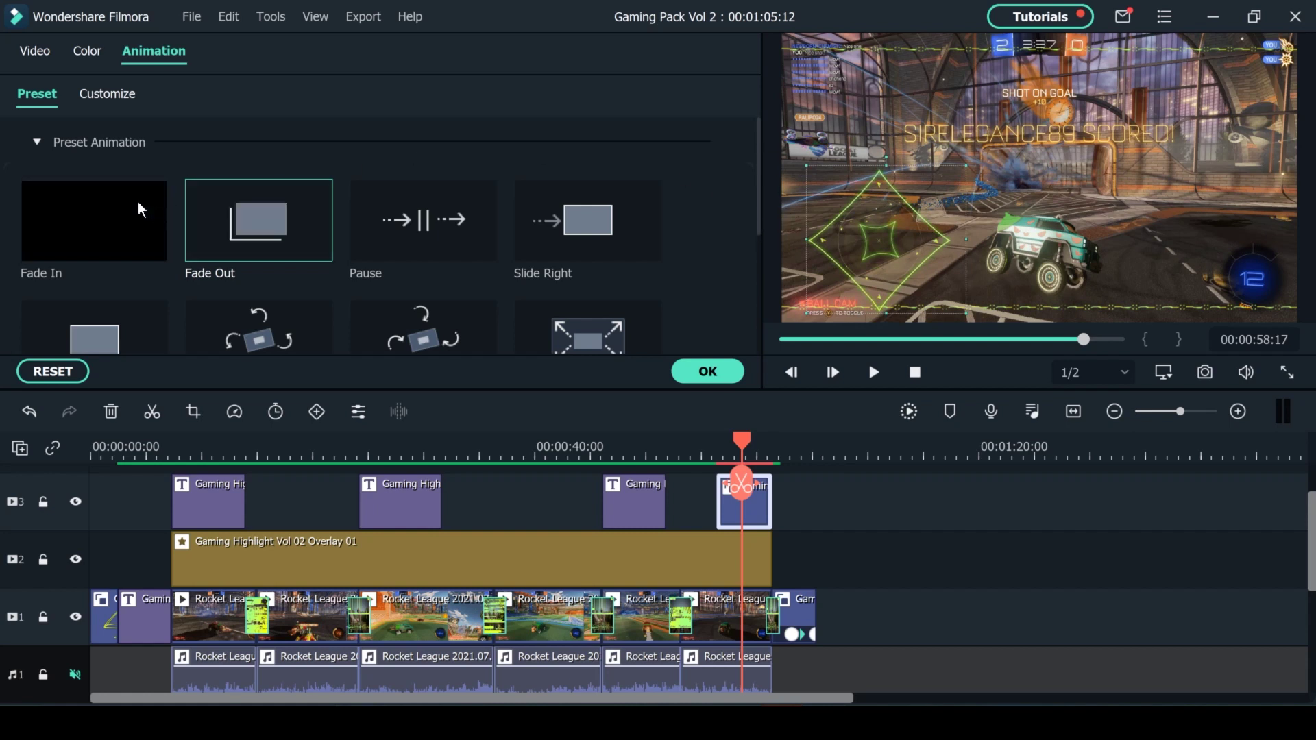
Trim the diamond element clip so it ends near 00:00:59.
click(724, 515)
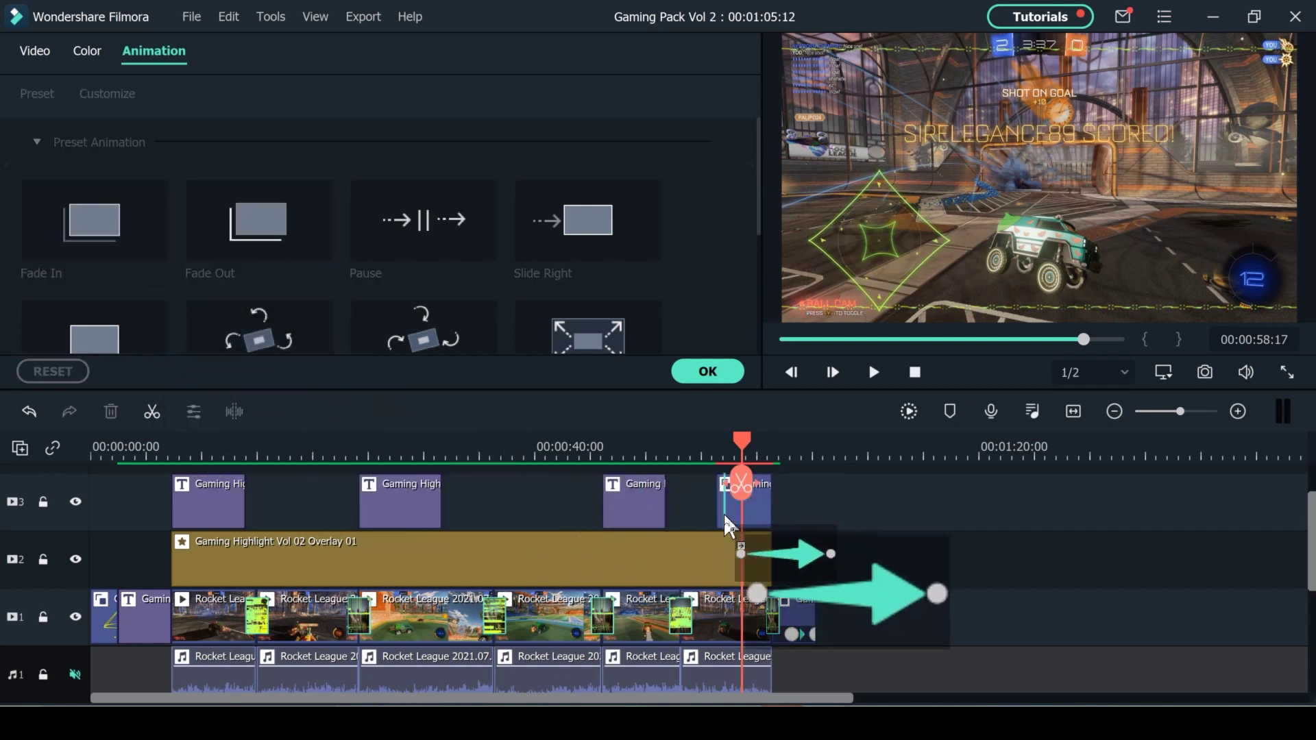
drag(725, 515, 767, 518)
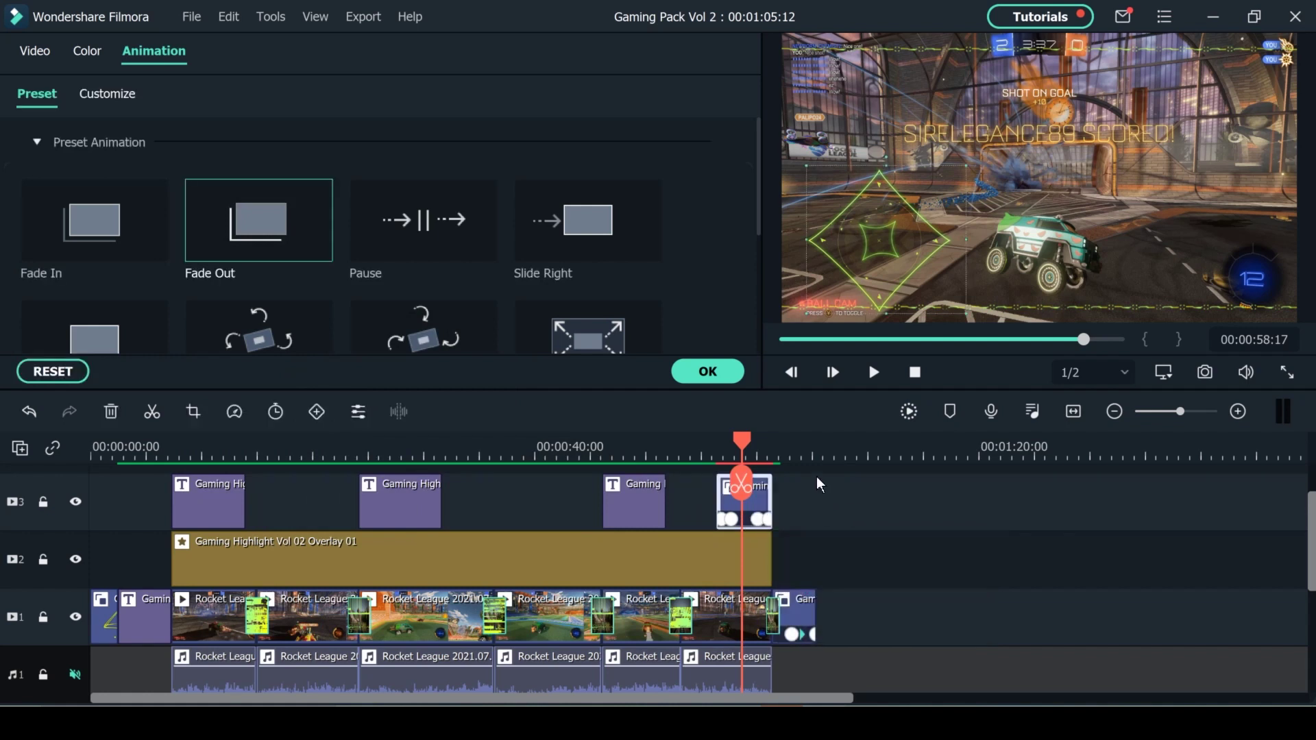
scroll(820, 485, up, 3)
key(space)
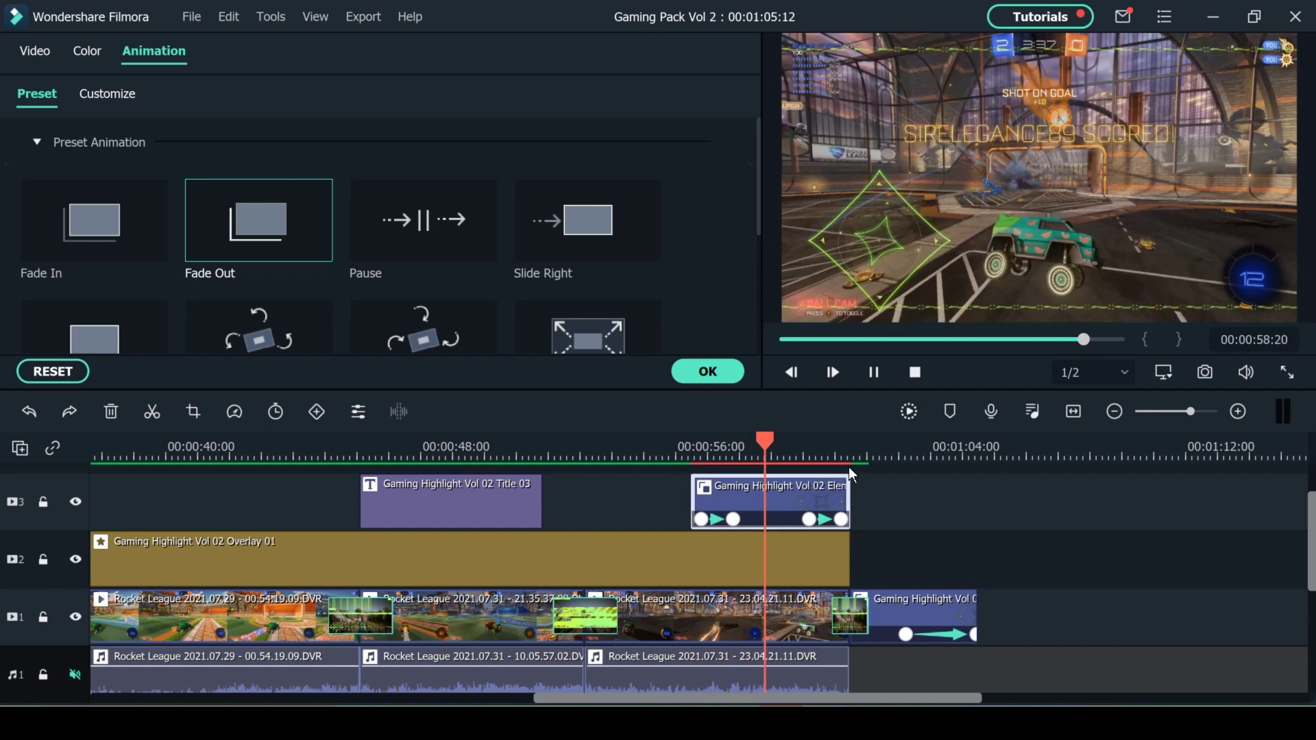
key(space)
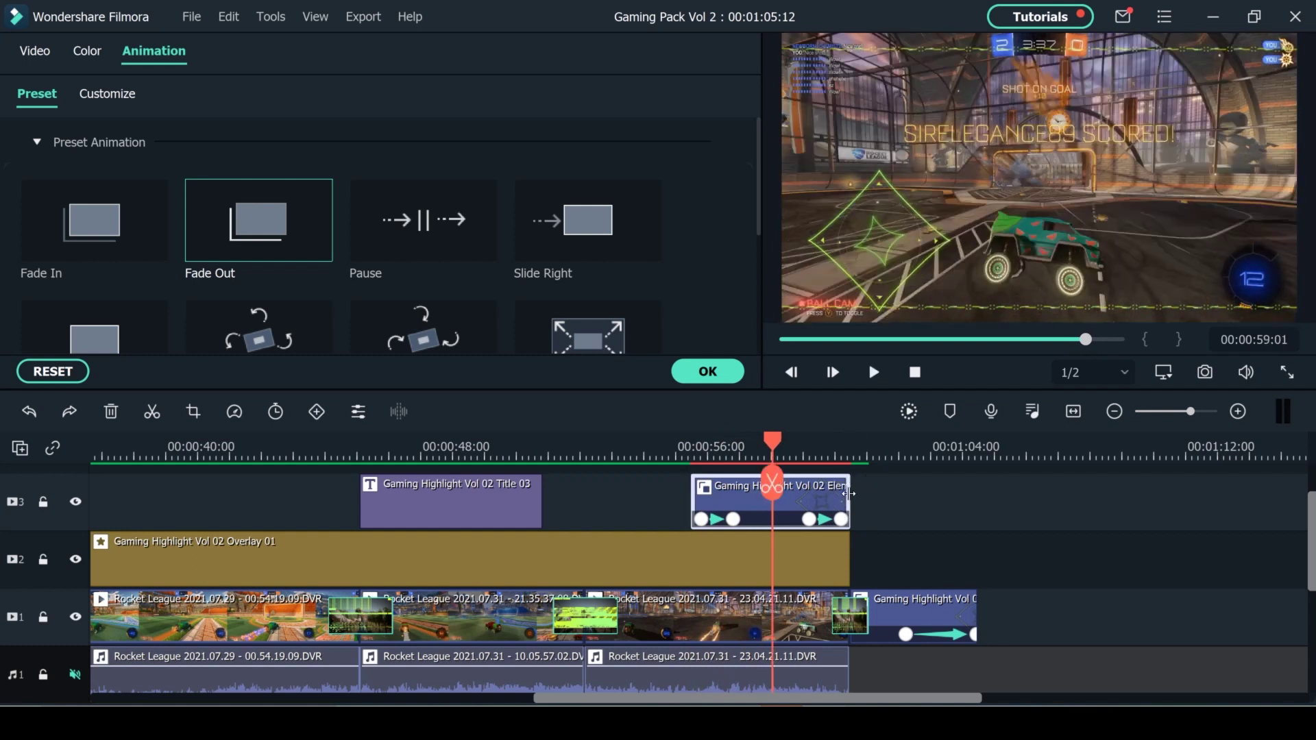
drag(848, 494, 790, 520)
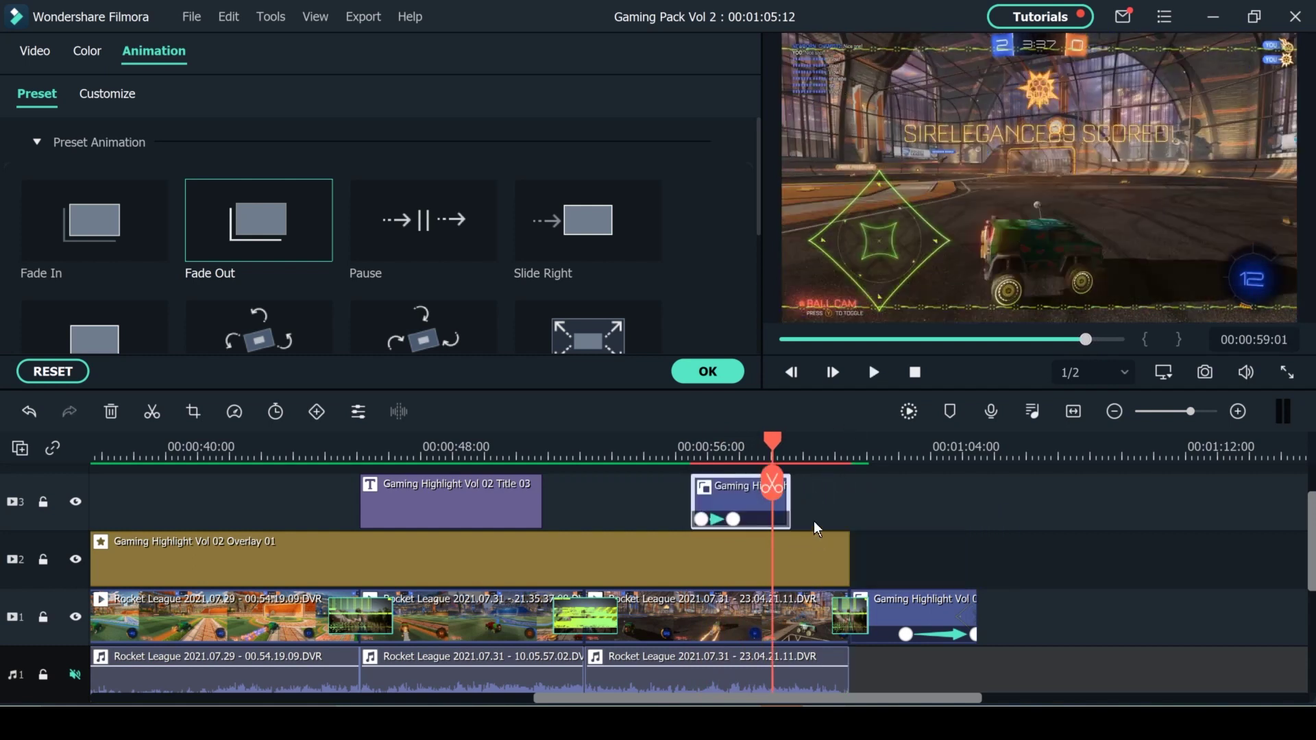
Apply the Fade Out preset to the diamond element and start its fade earlier.
drag(260, 226, 753, 520)
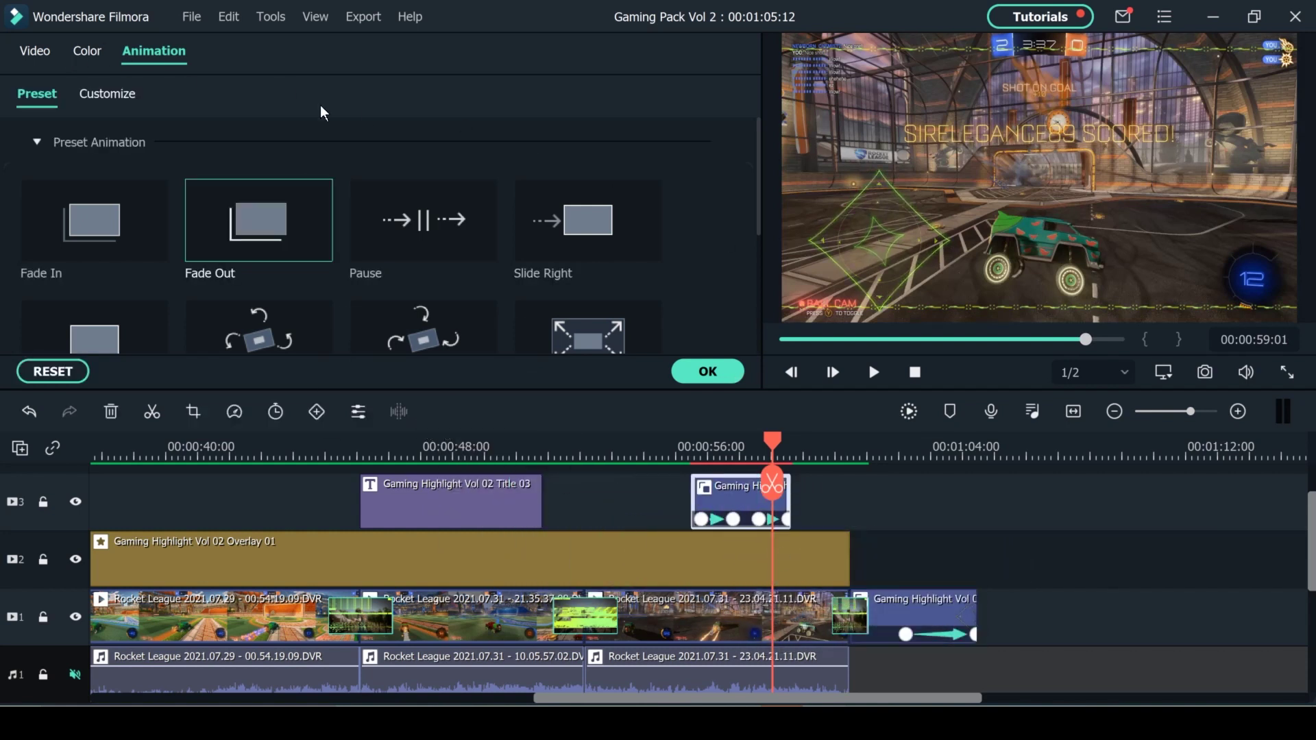
drag(733, 518, 691, 520)
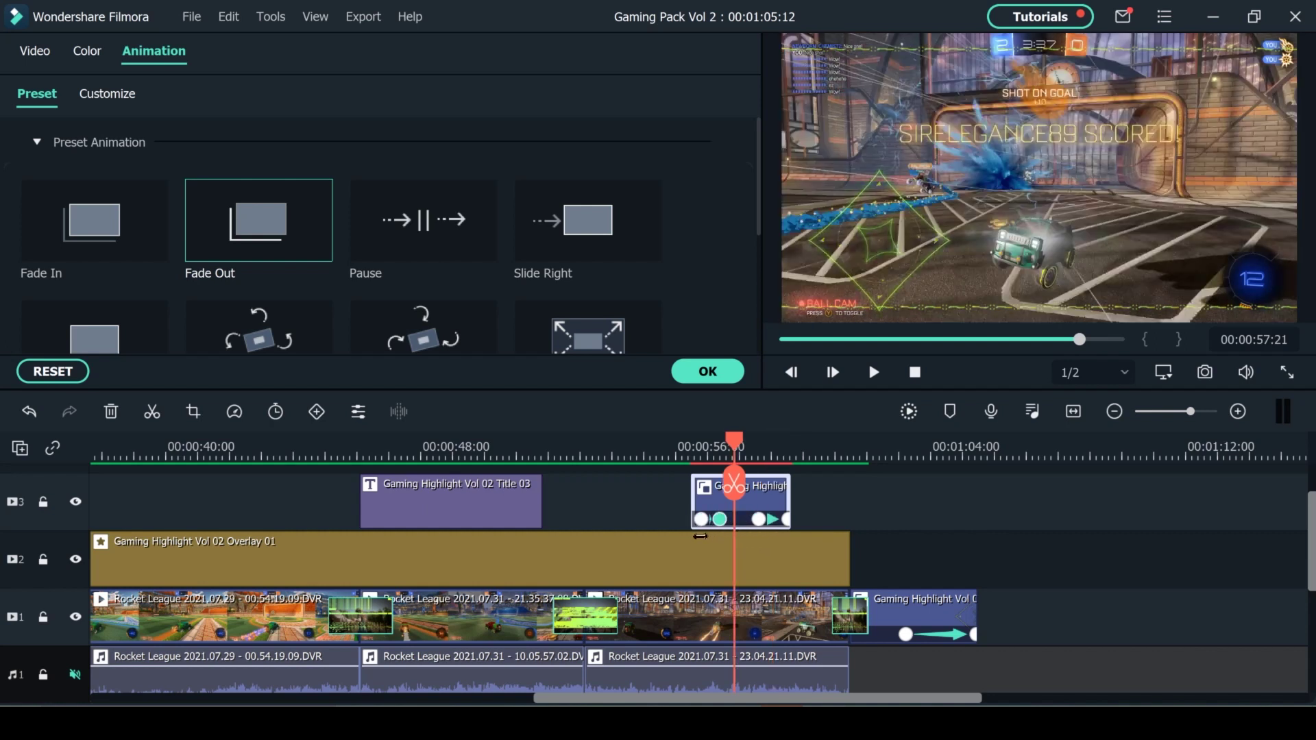
key(space)
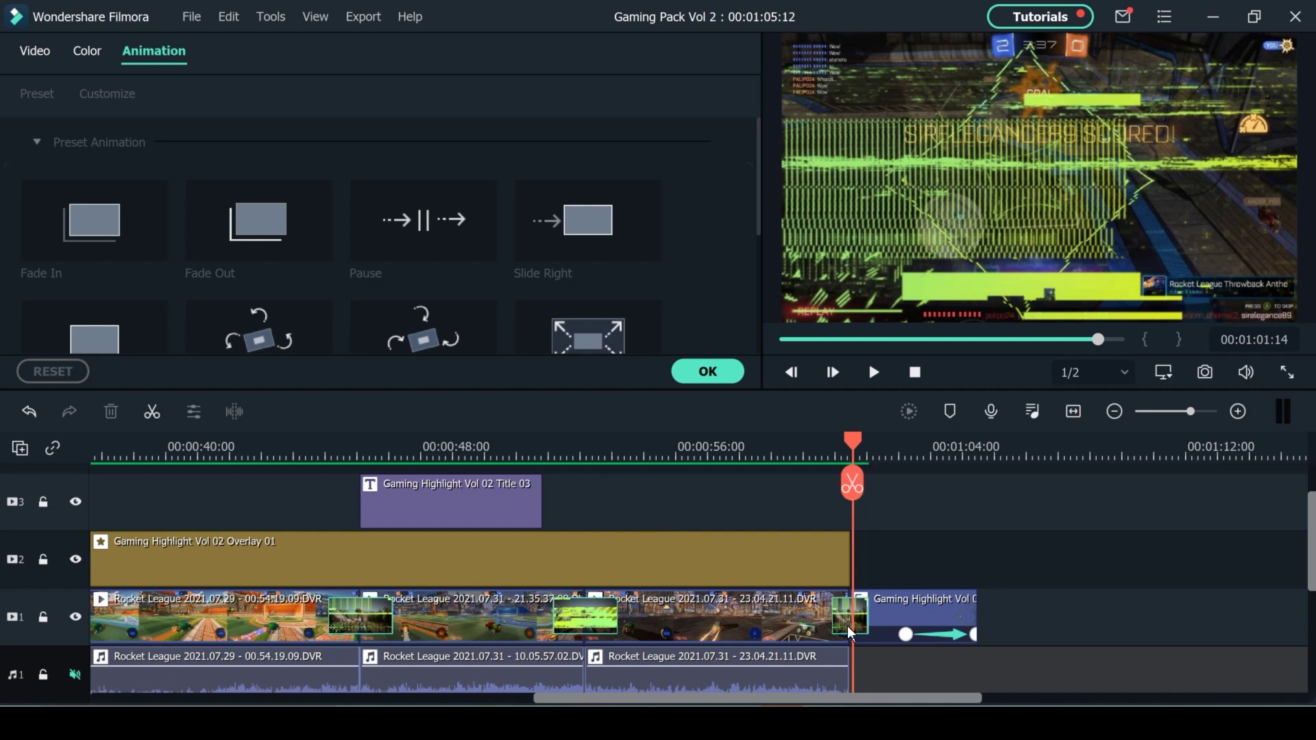
Replace the transition before the final clip with a Gaming Highlight Vol 02 glitch transition.
double_click(849, 632)
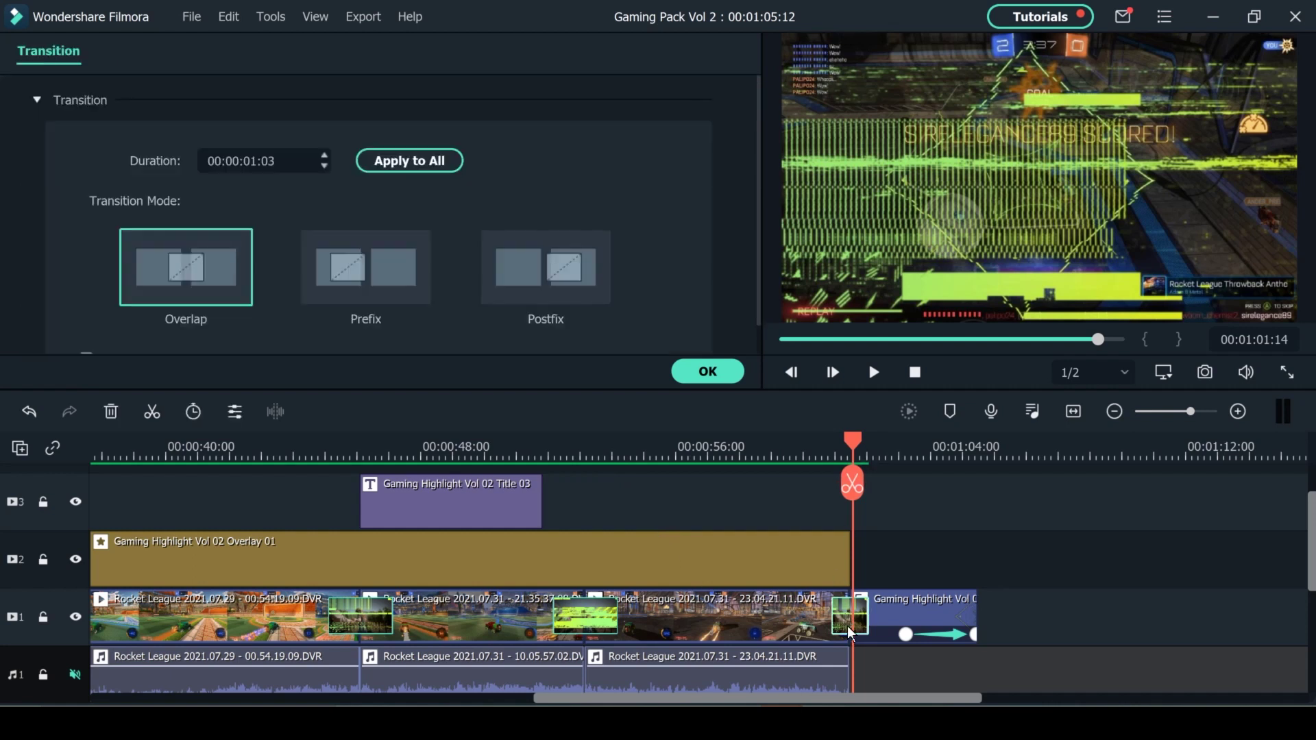
key(Delete)
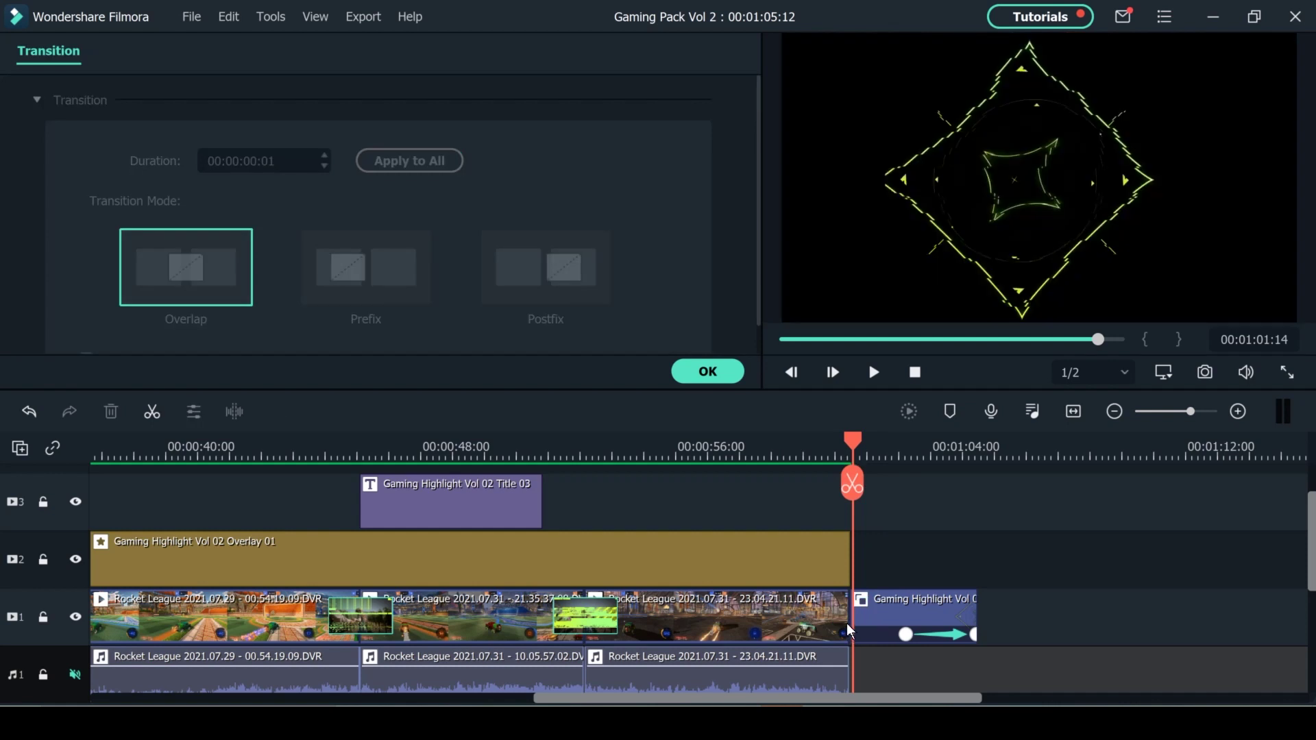
click(251, 57)
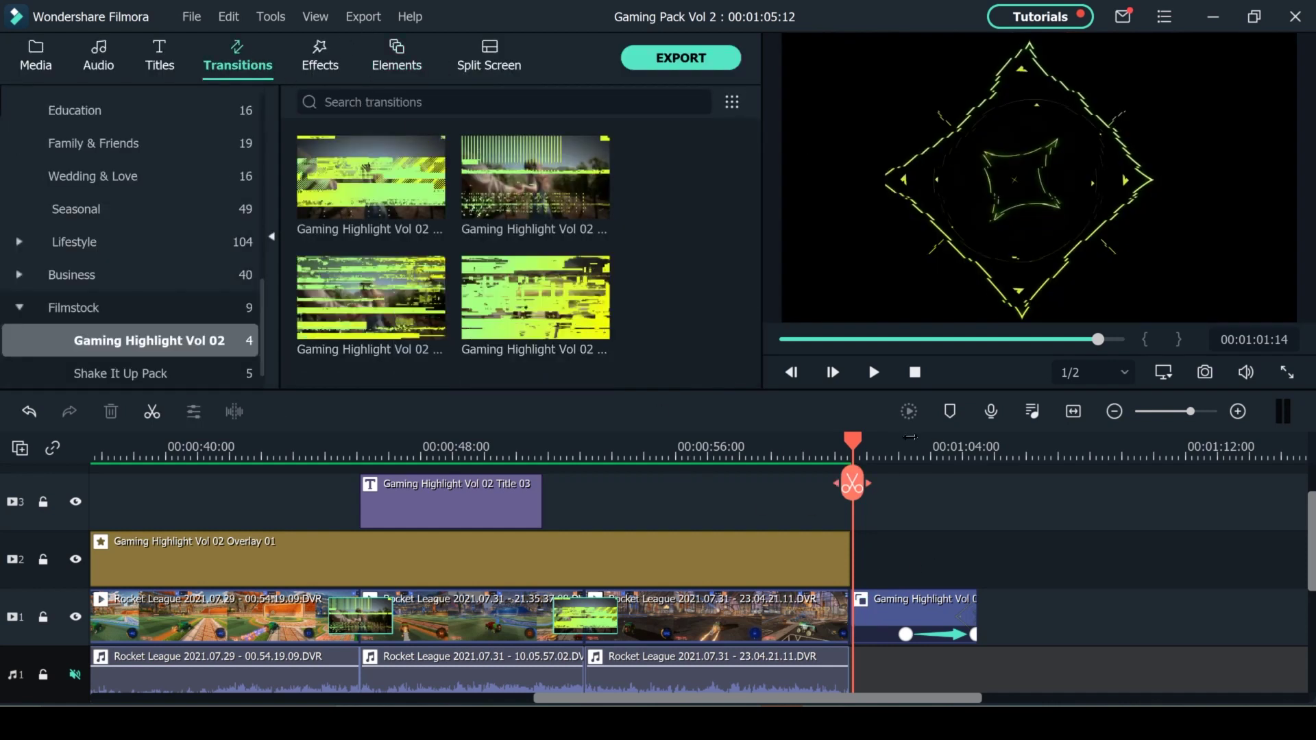
drag(524, 190, 889, 620)
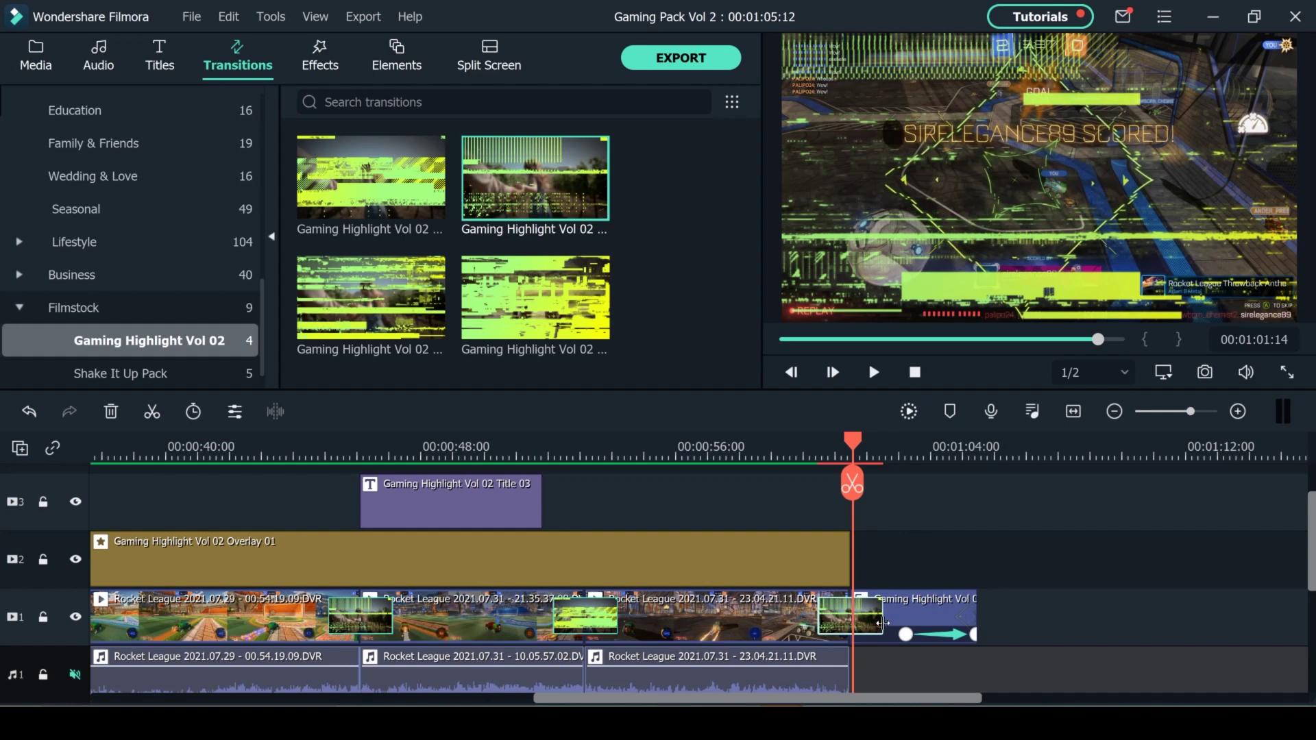
Shorten the new glitch transition by trimming its edge.
drag(882, 622, 860, 627)
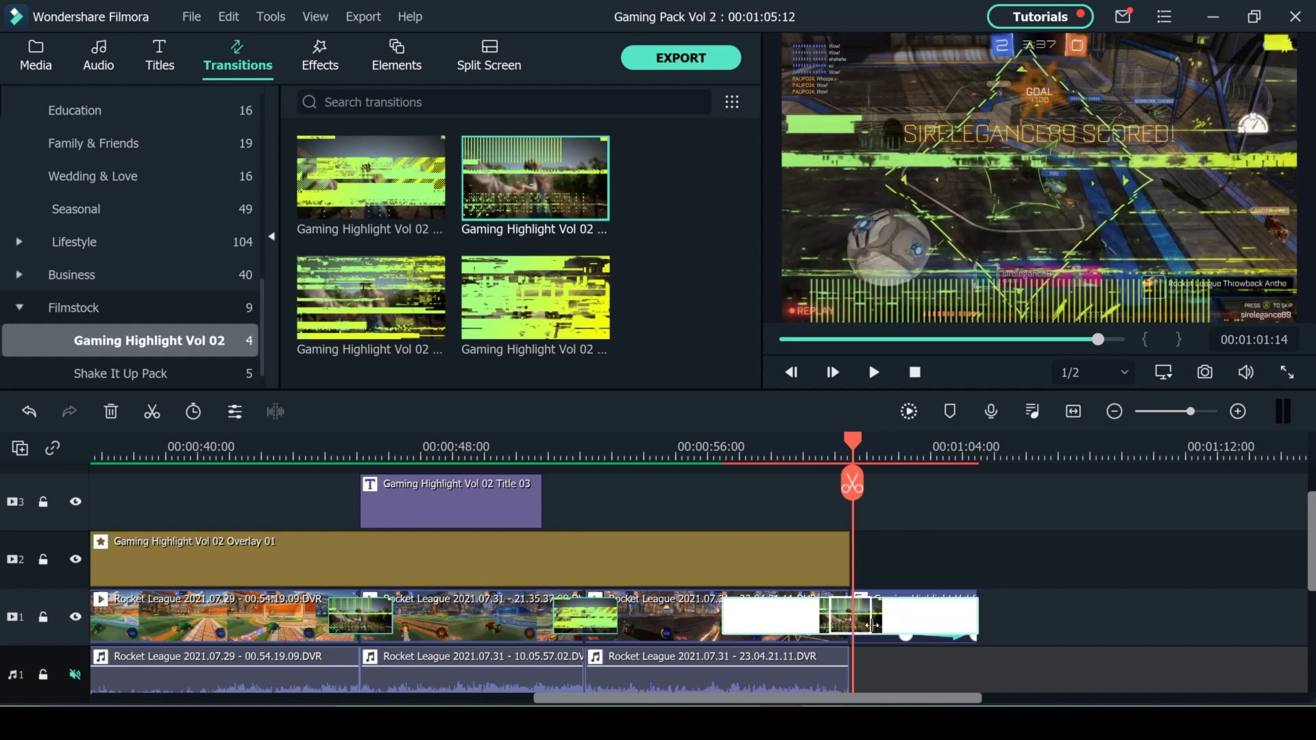
drag(871, 625, 871, 625)
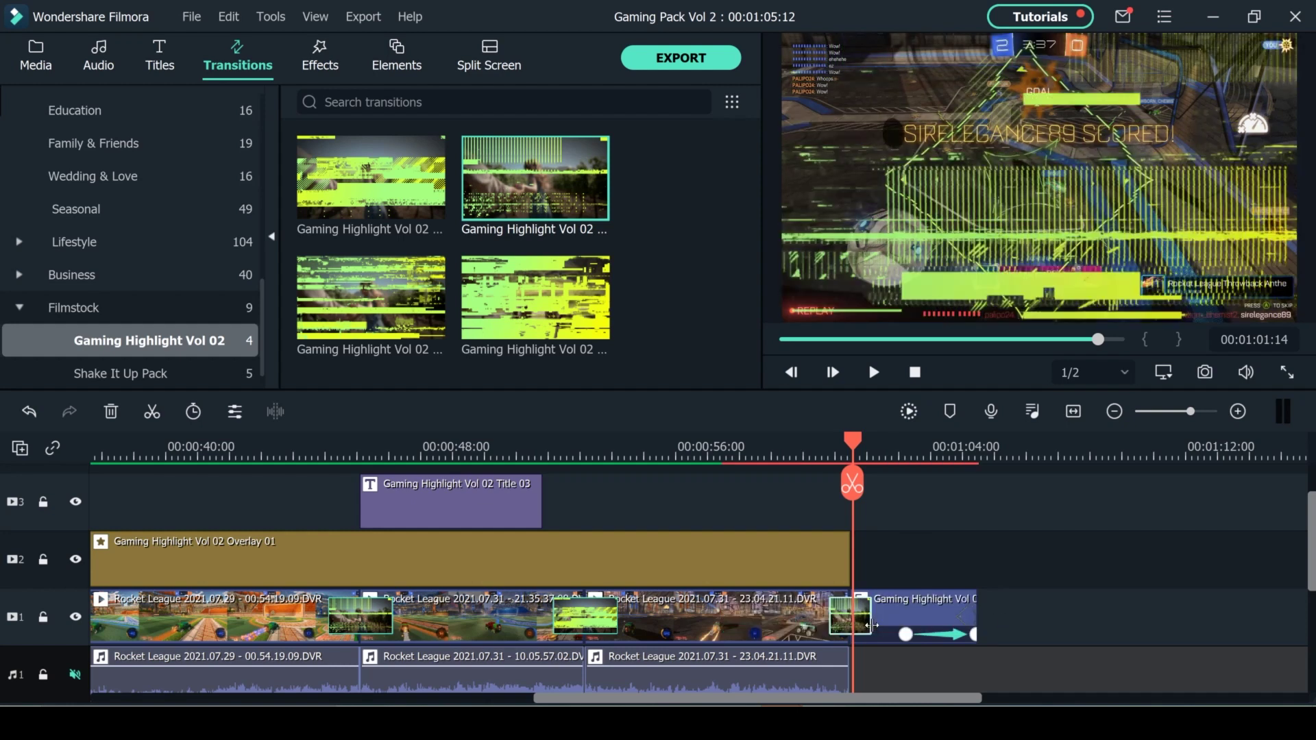
scroll(873, 558, down, 2)
click(873, 558)
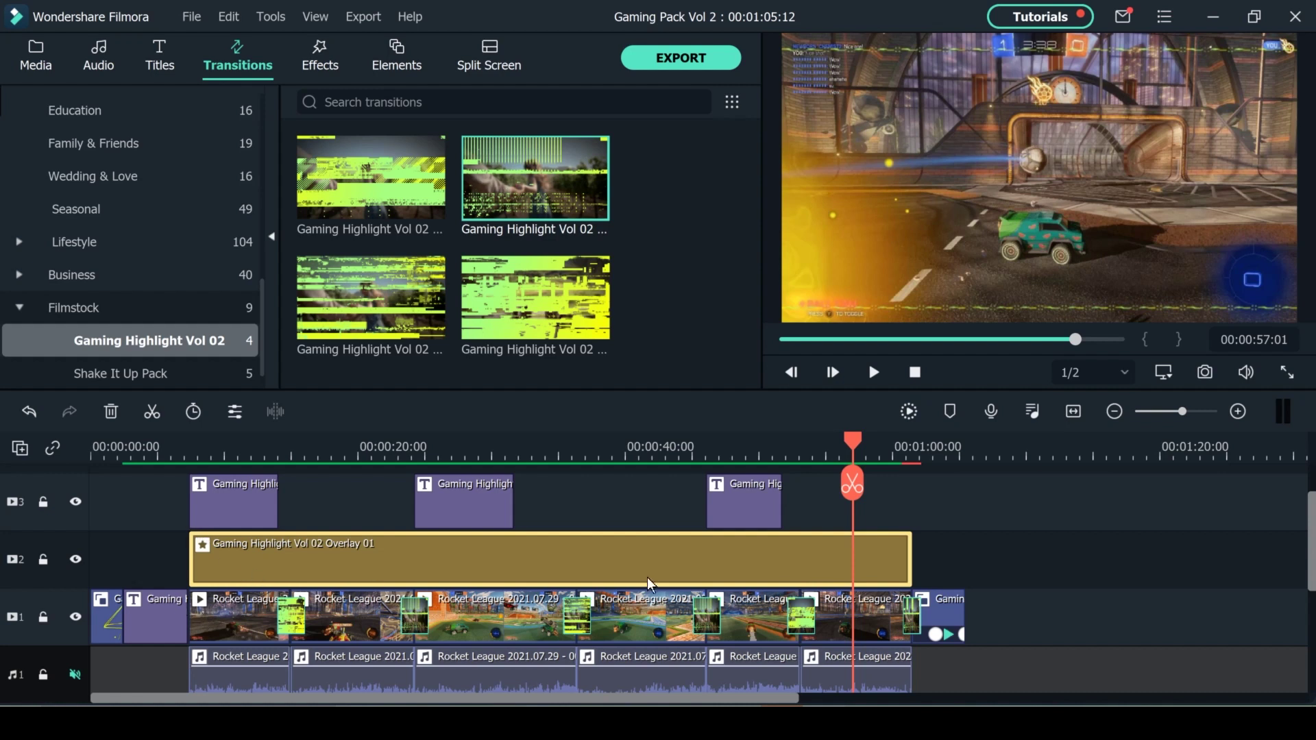
Delete Overlay 01 and stretch Gaming Highlight Vol 02 Overlay 02 across track 2's gameplay clips.
key(Delete)
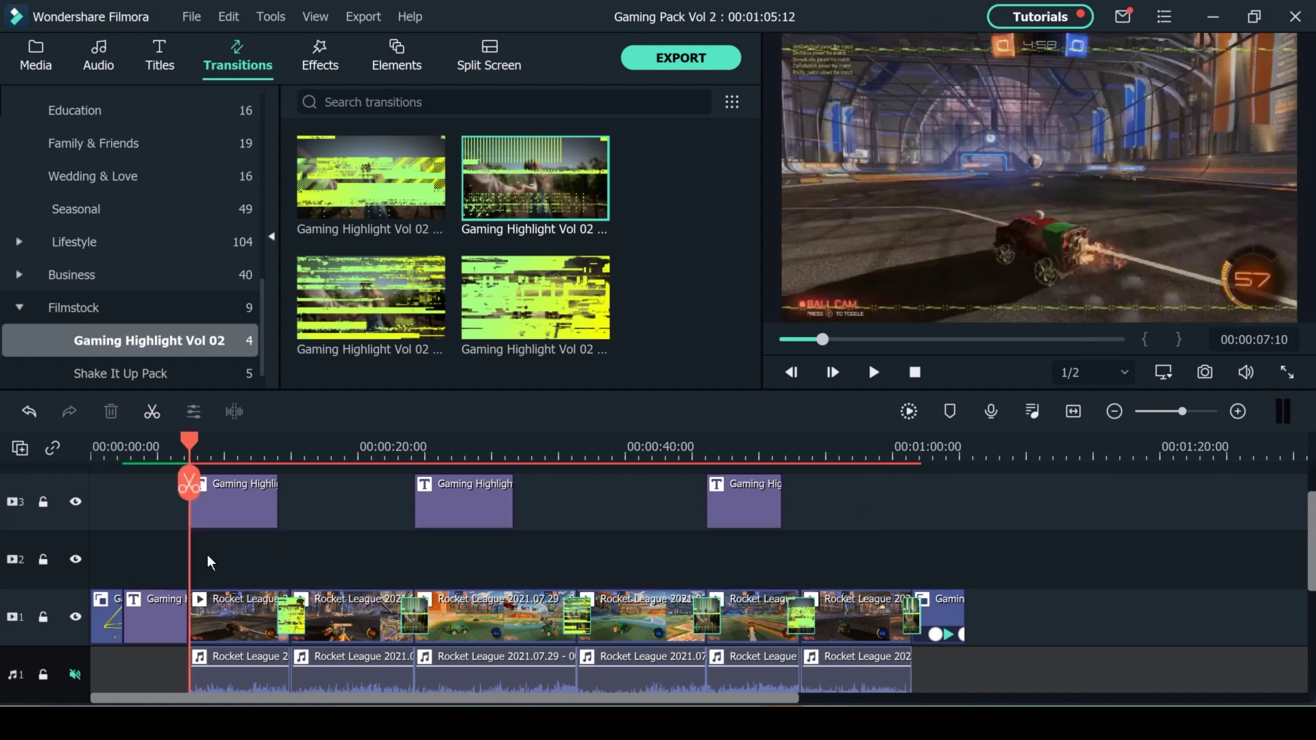
click(319, 61)
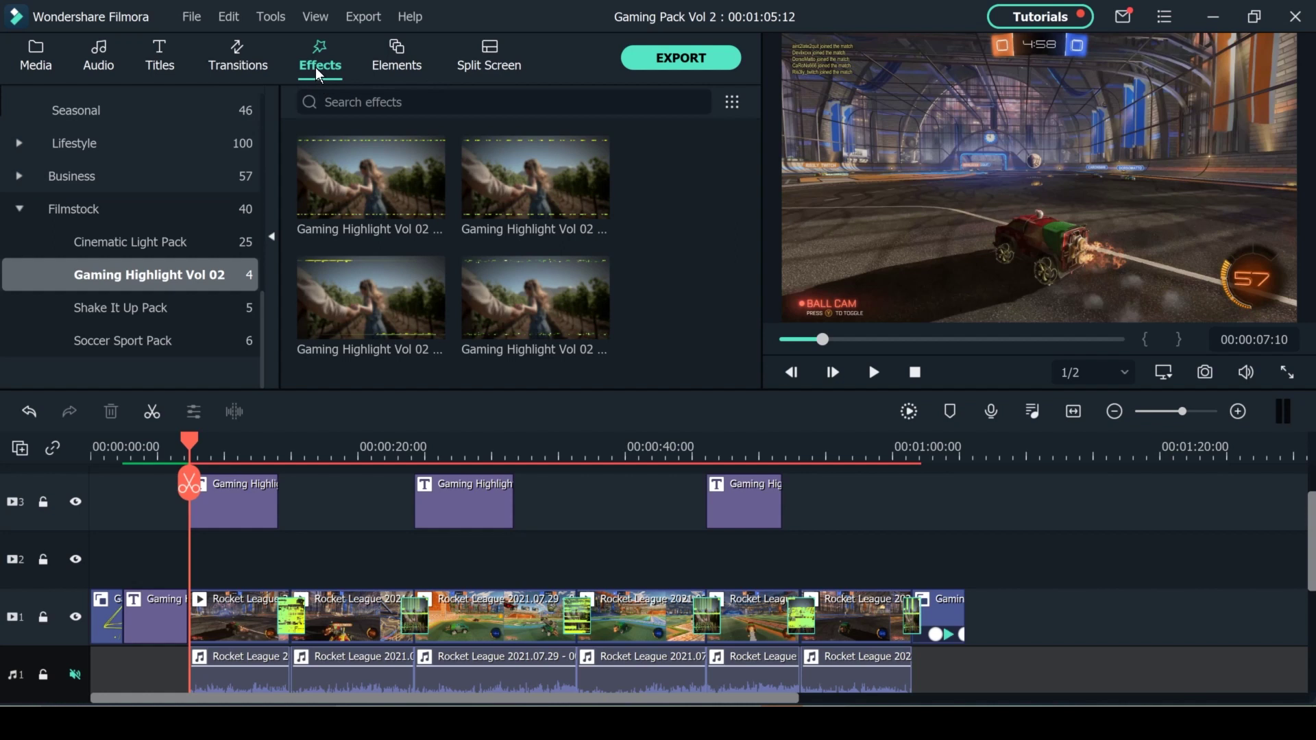
click(542, 184)
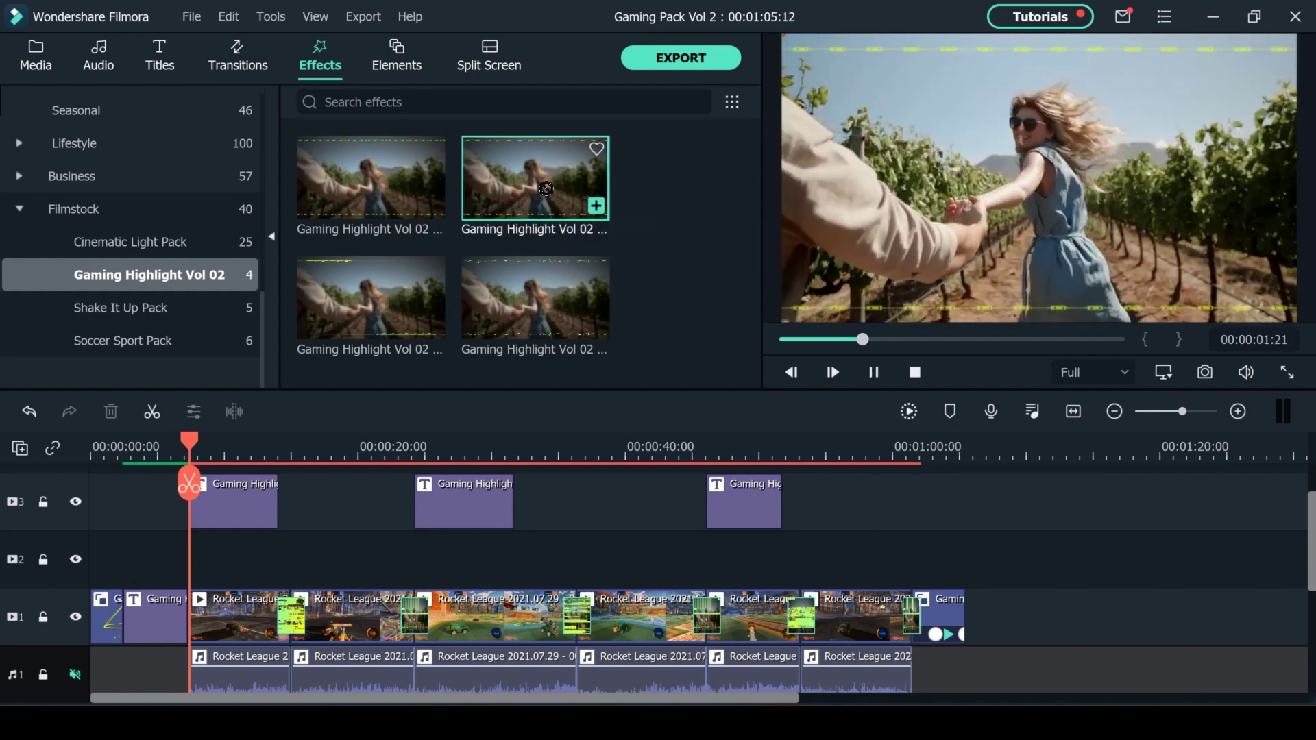
drag(546, 188, 911, 564)
click(152, 565)
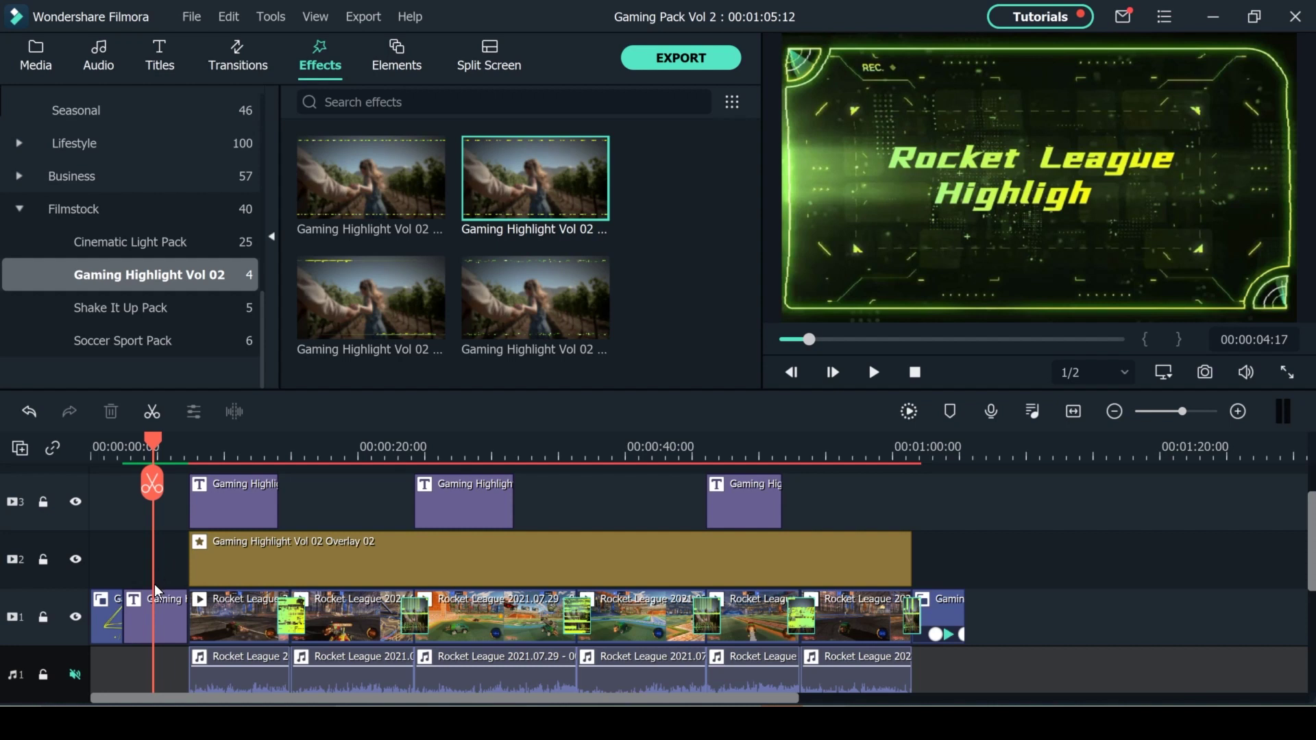
Select the old intro title clip and compare it against later points in the video.
click(148, 620)
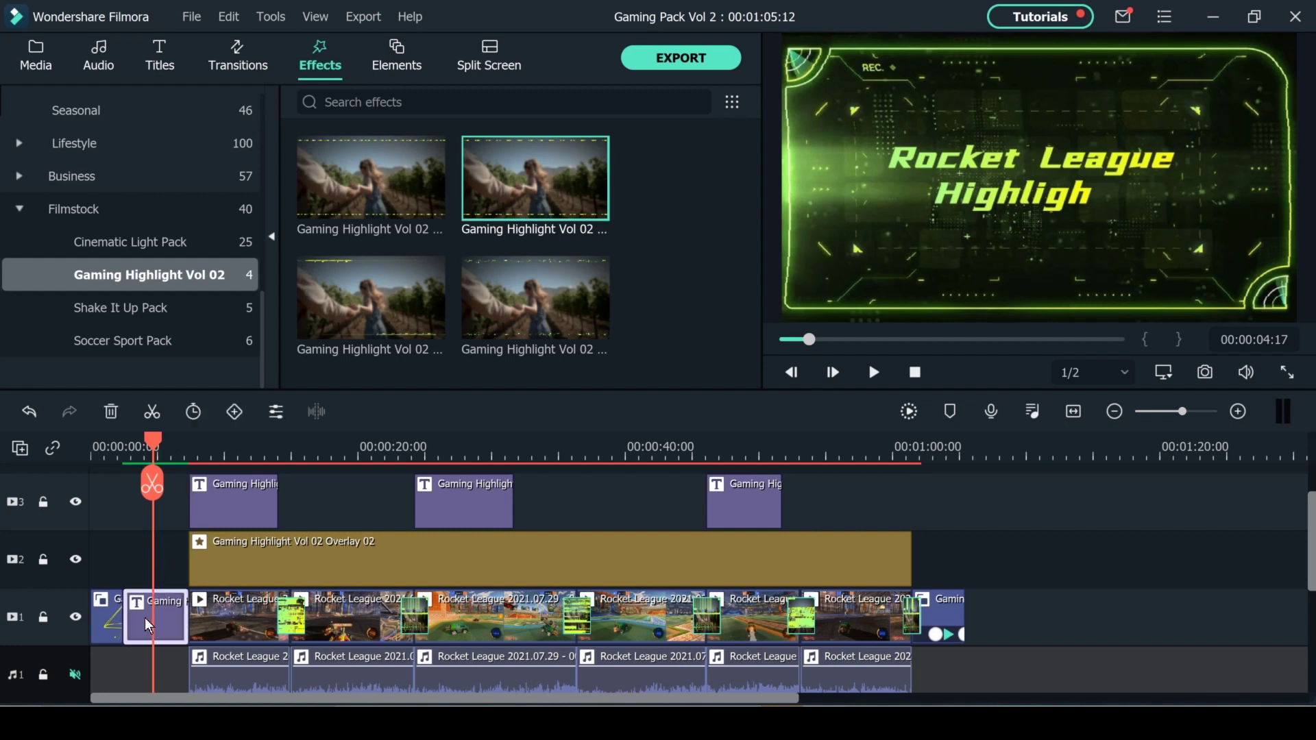
click(242, 454)
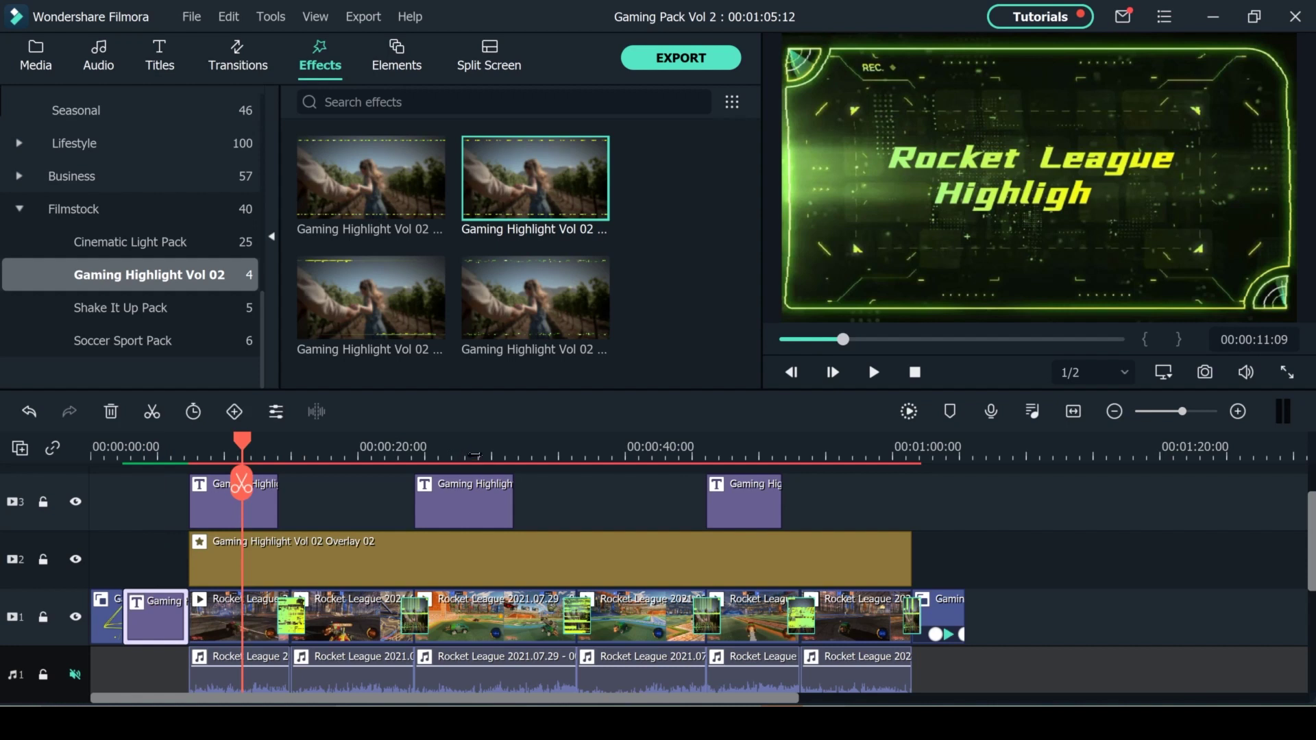
click(476, 450)
click(751, 442)
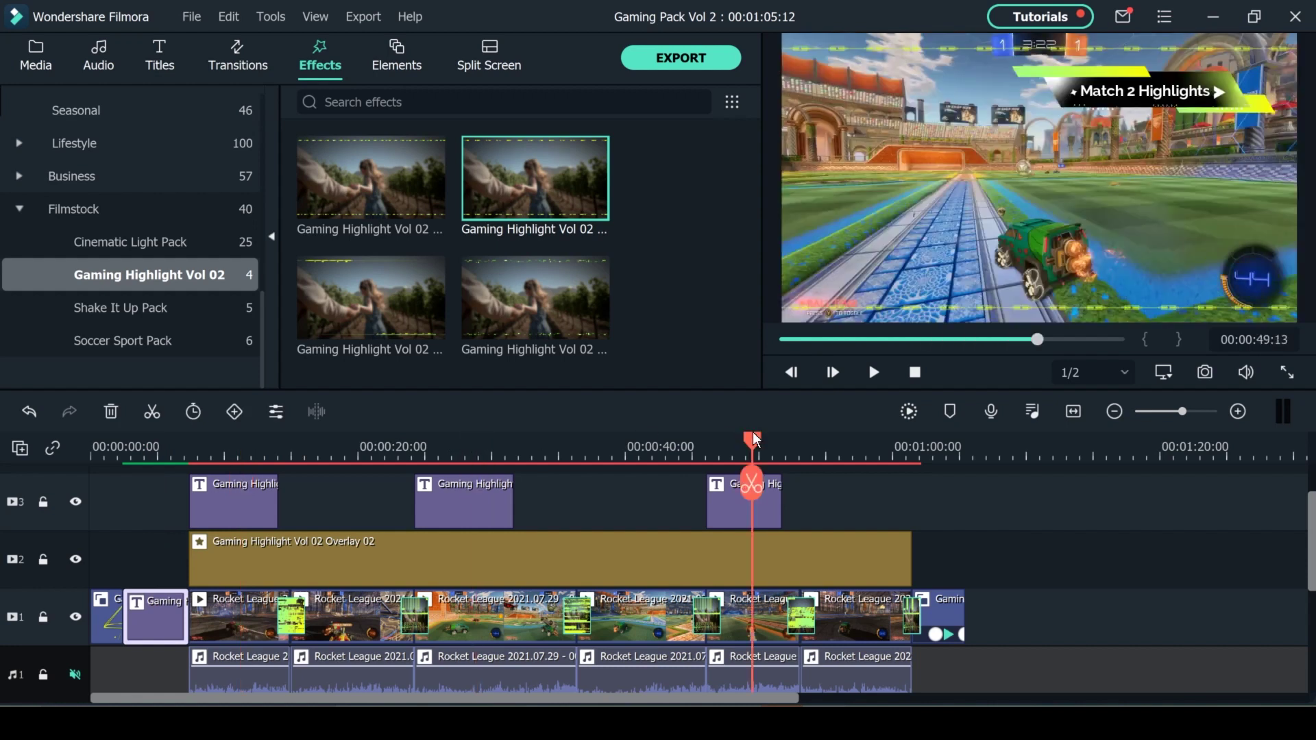
click(160, 624)
Replace the old intro title with the Gaming Highlight Vol 02 Opener 01 title at the timeline start.
key(Delete)
click(159, 55)
click(244, 243)
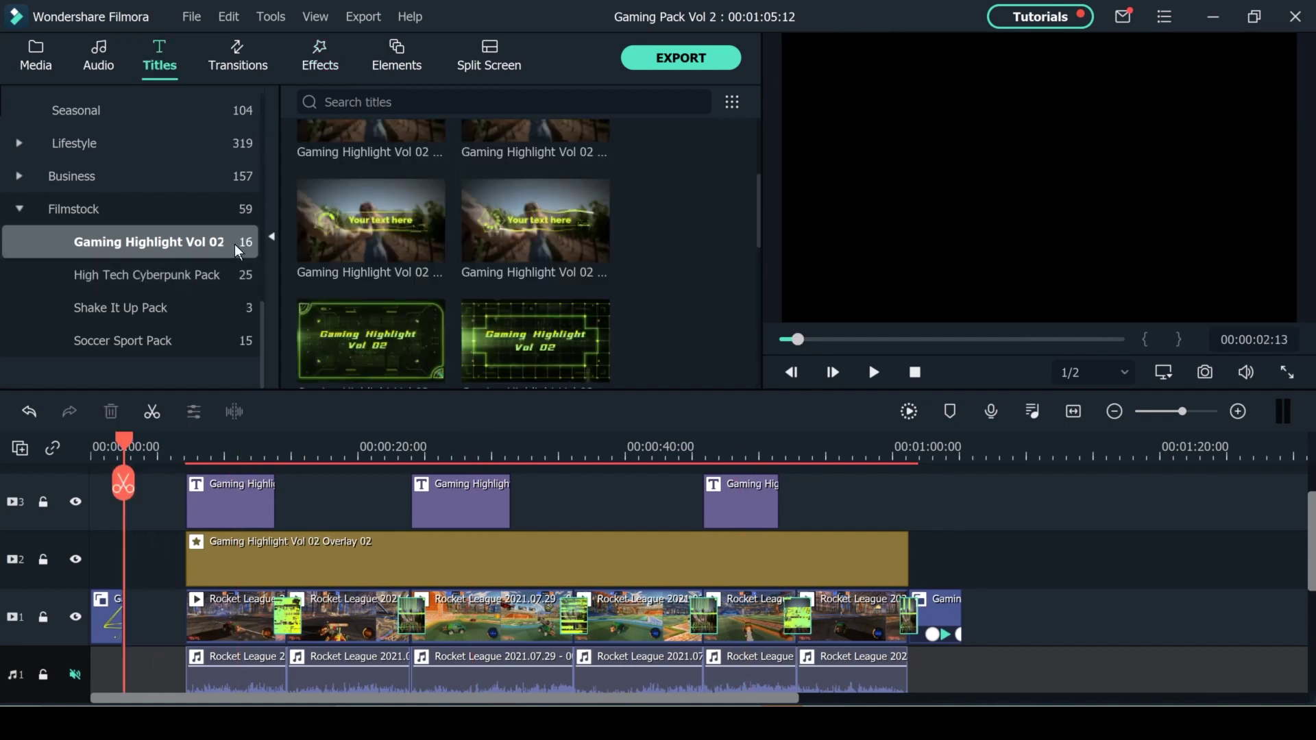
scroll(538, 226, down, 2)
drag(382, 345, 176, 456)
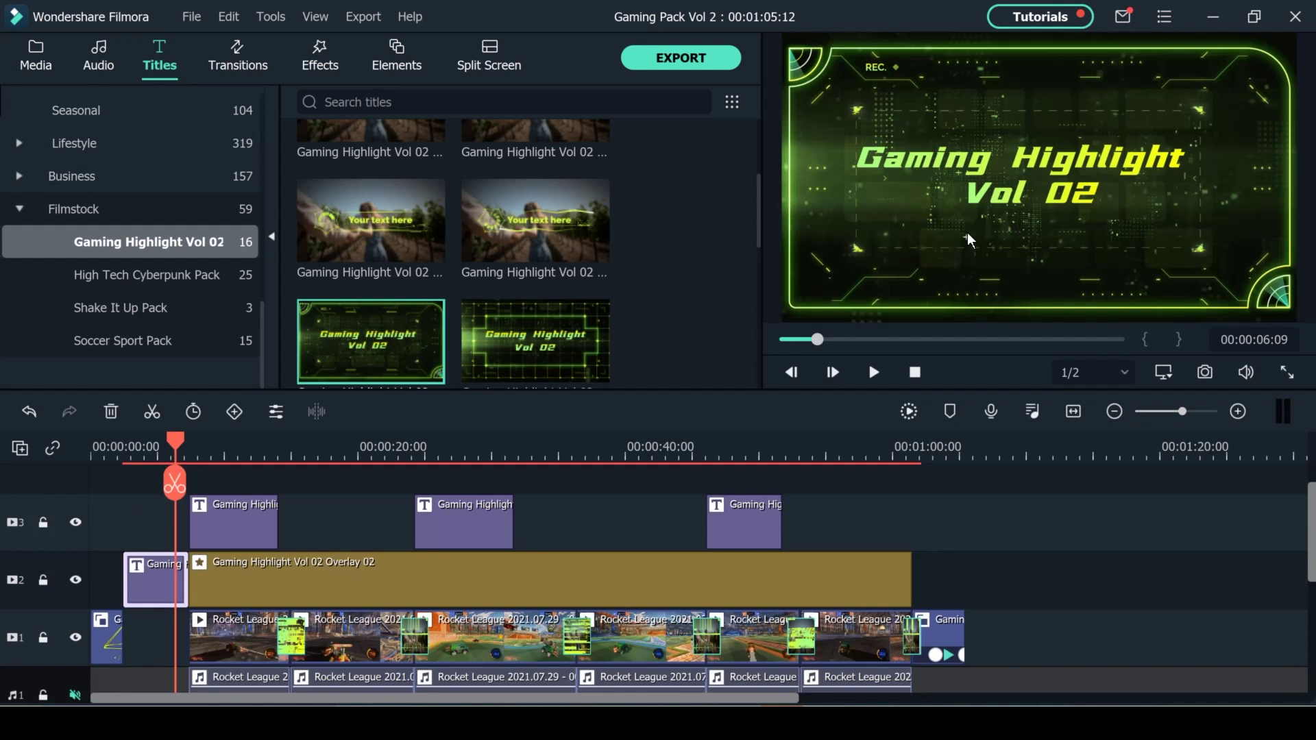
Open the intro title's settings, undo a trial scale change, and select the 'Gaming Highlight' text.
double_click(162, 591)
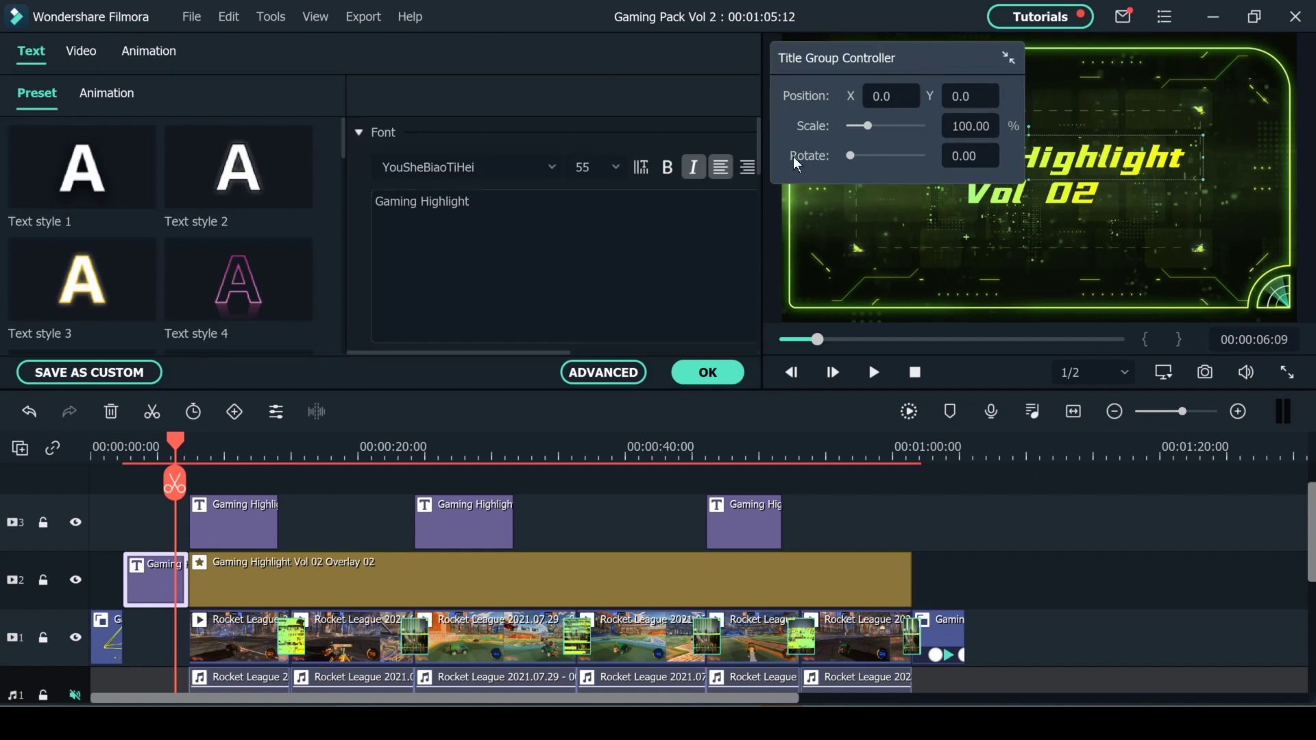
drag(867, 126, 875, 184)
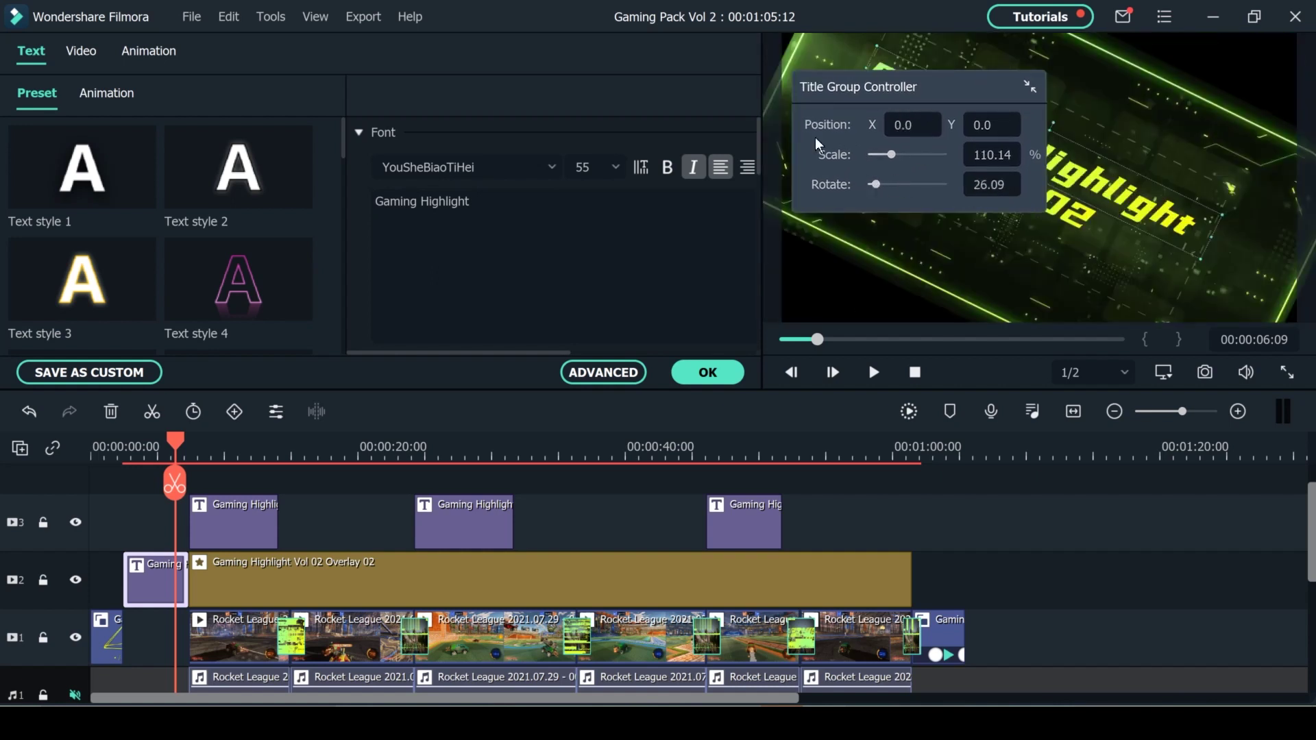
key(ctrl+z)
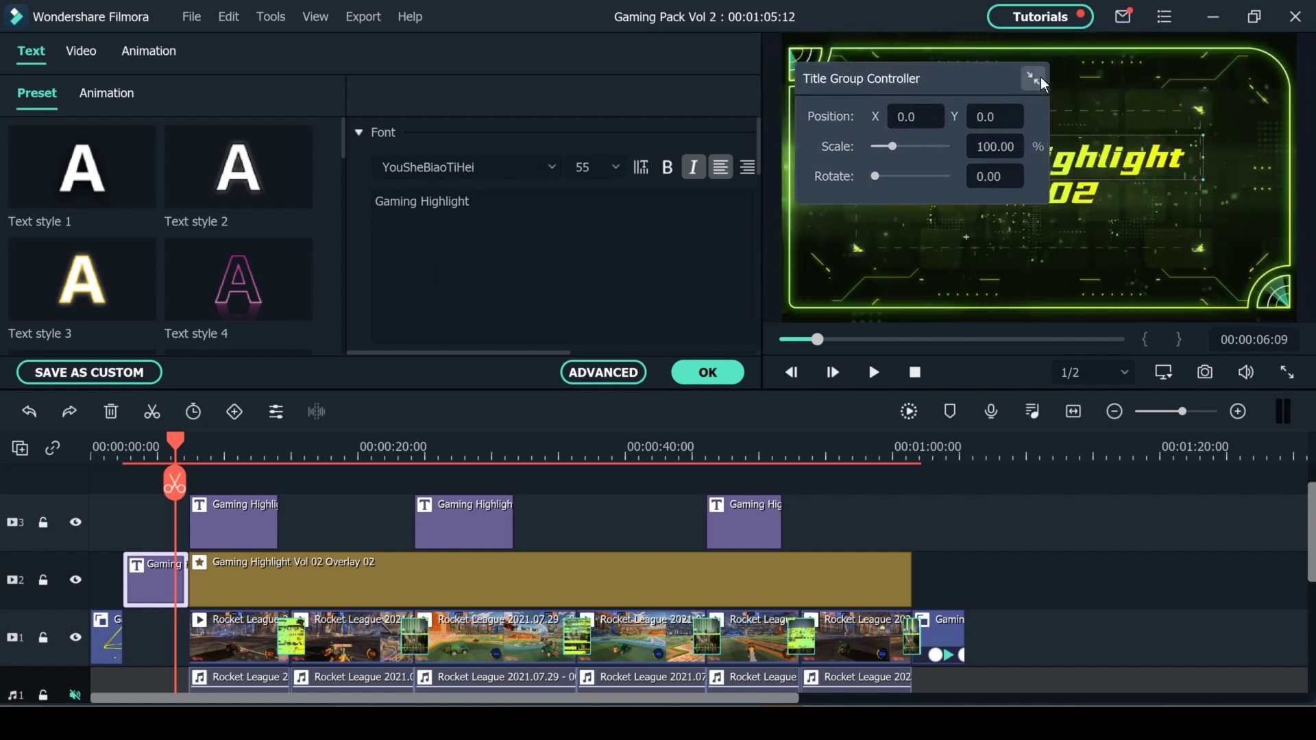
click(1031, 79)
drag(898, 79, 1165, 73)
click(727, 332)
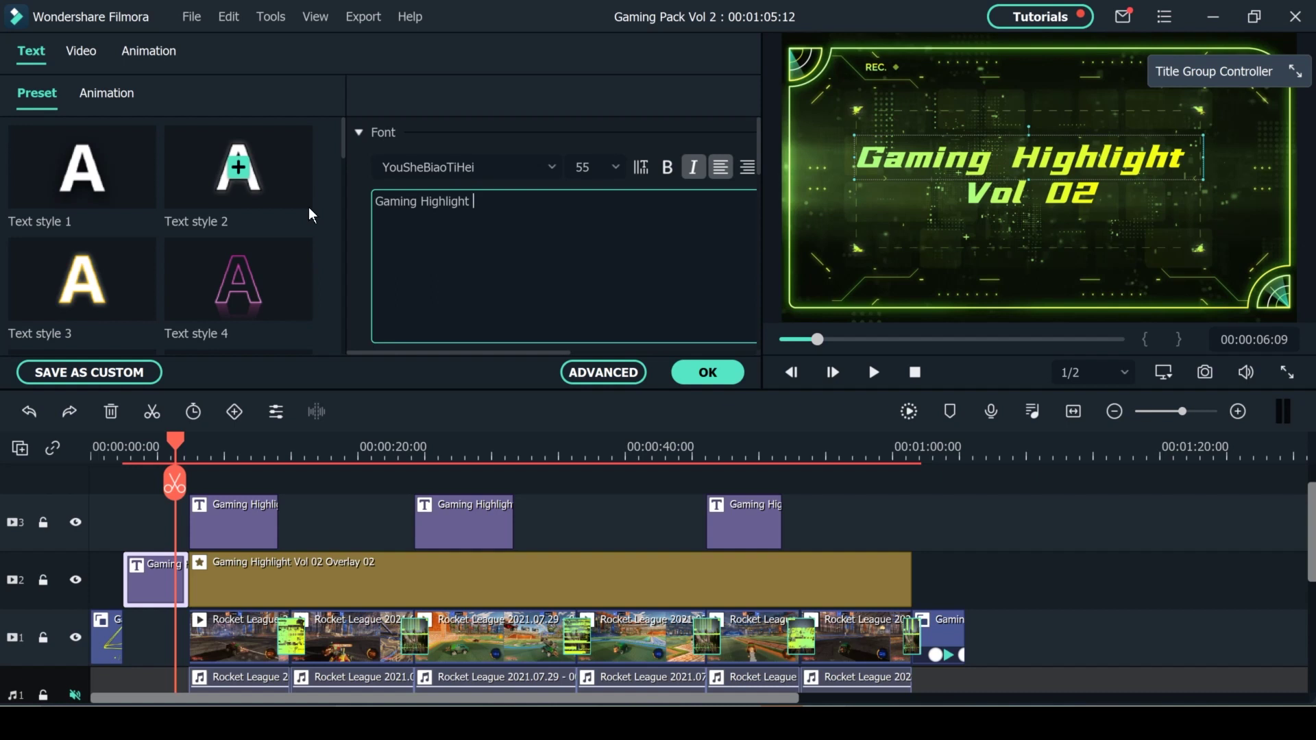
Replace the title text with 'Rocket League' and the 'Vol 02' line with 'Highlights'.
key(BackSpace)
key(BackSpace)
key(BackSpace)
key(BackSpace)
key(BackSpace)
key(BackSpace)
key(BackSpace)
key(BackSpace)
key(BackSpace)
key(BackSpace)
key(BackSpace)
key(BackSpace)
key(BackSpace)
key(BackSpace)
key(BackSpace)
key(BackSpace)
key(BackSpace)
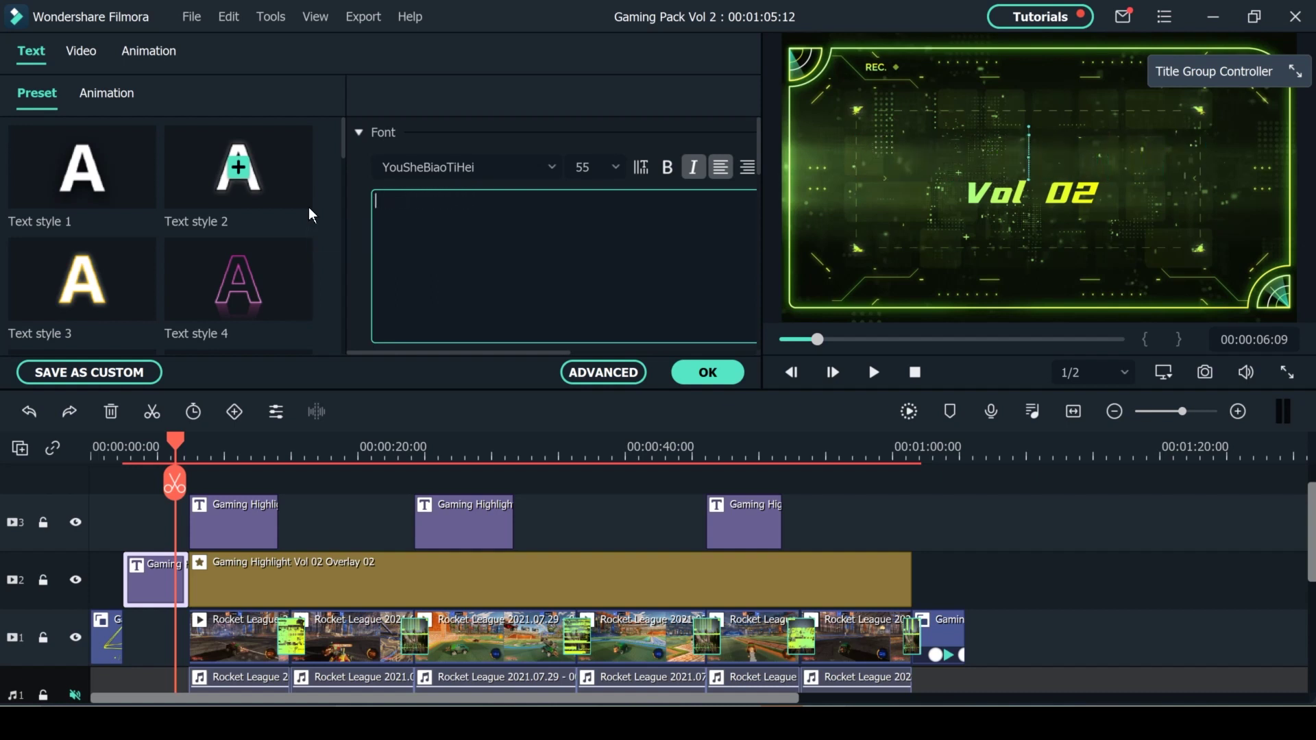
text(Rocket League)
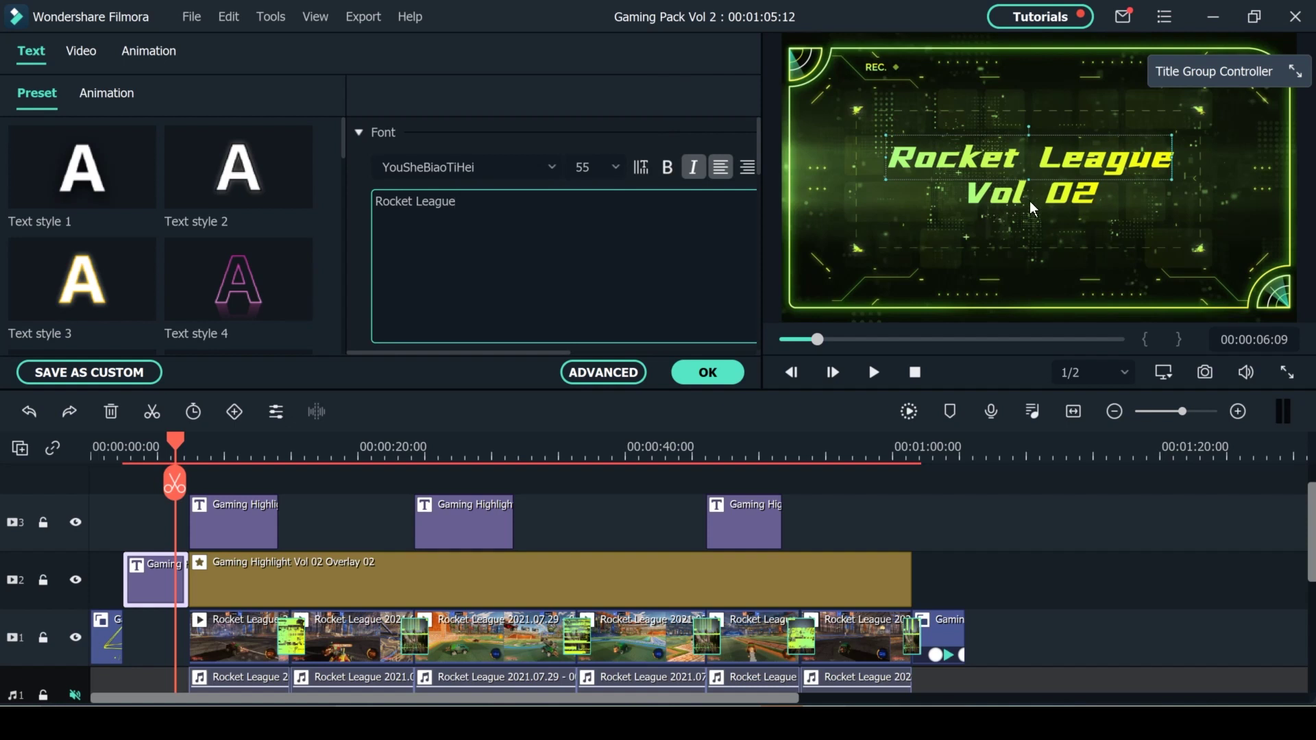
double_click(1007, 200)
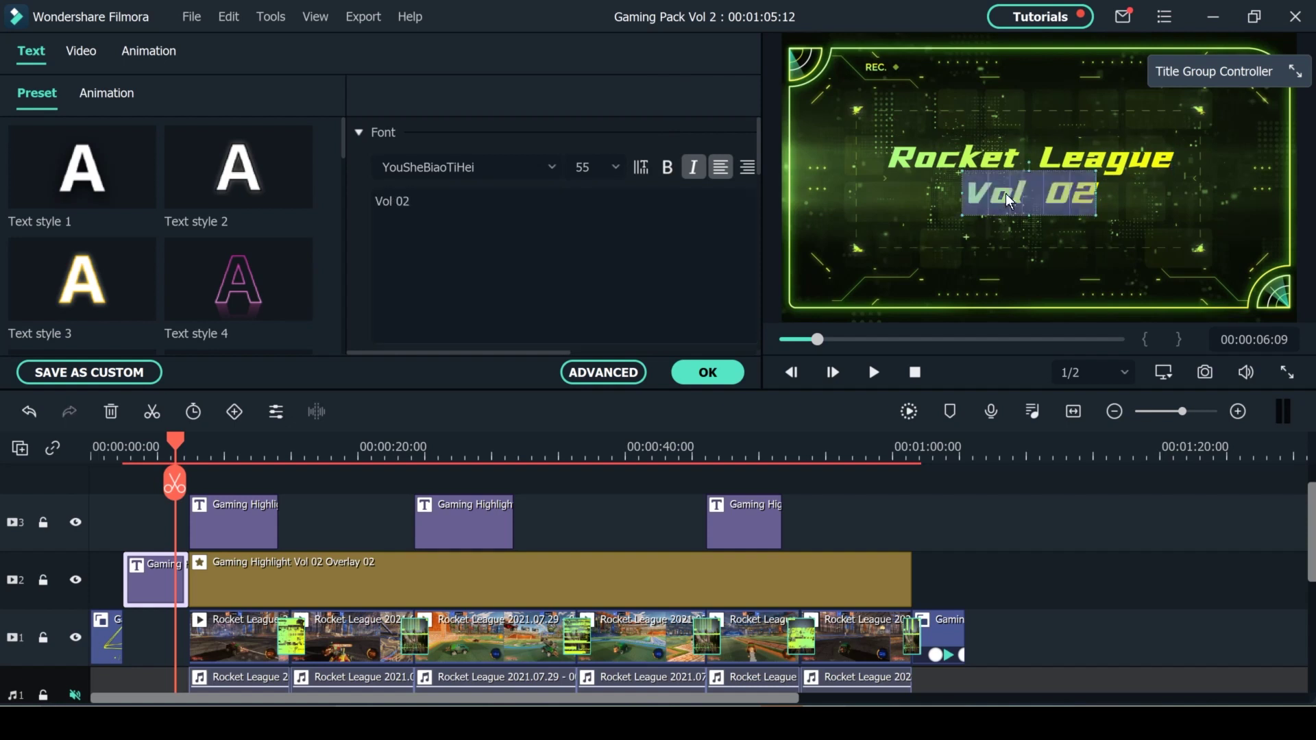
click(409, 200)
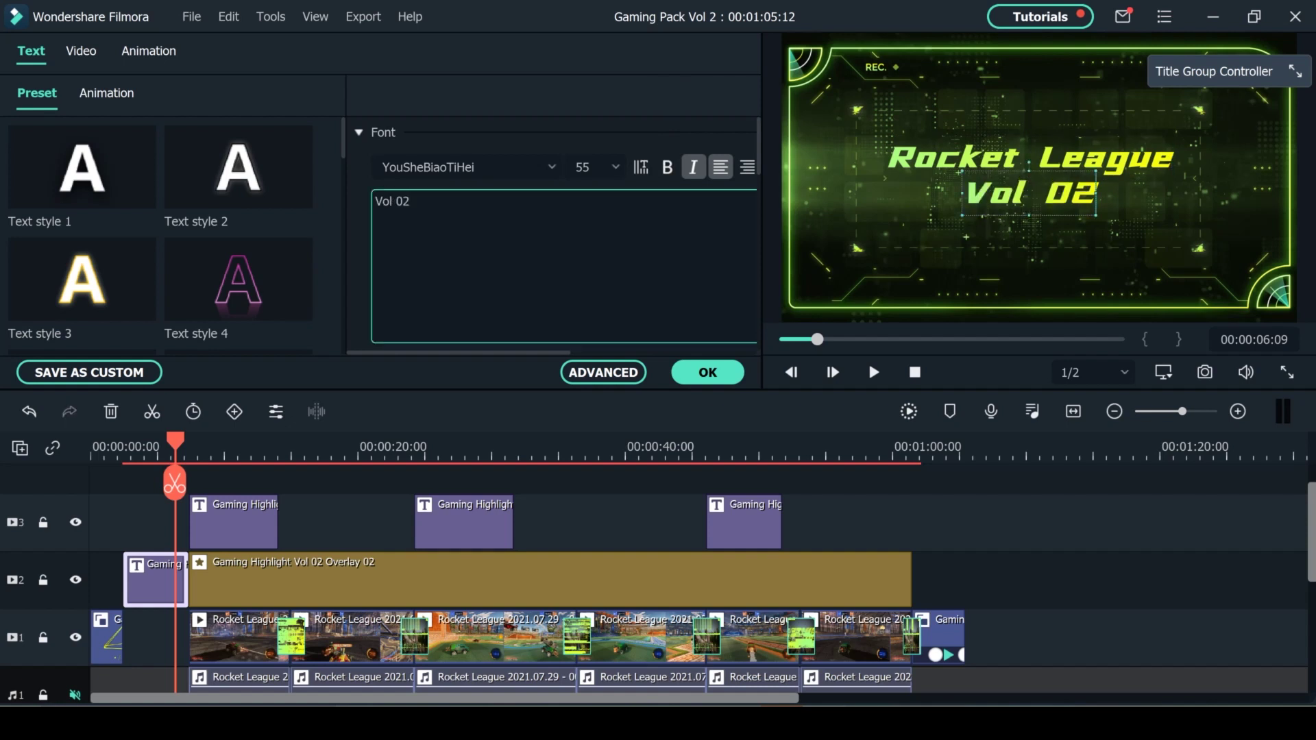
key(BackSpace)
key(BackSpace)
key(BackSpace)
key(BackSpace)
key(BackSpace)
key(BackSpace)
text(Hi)
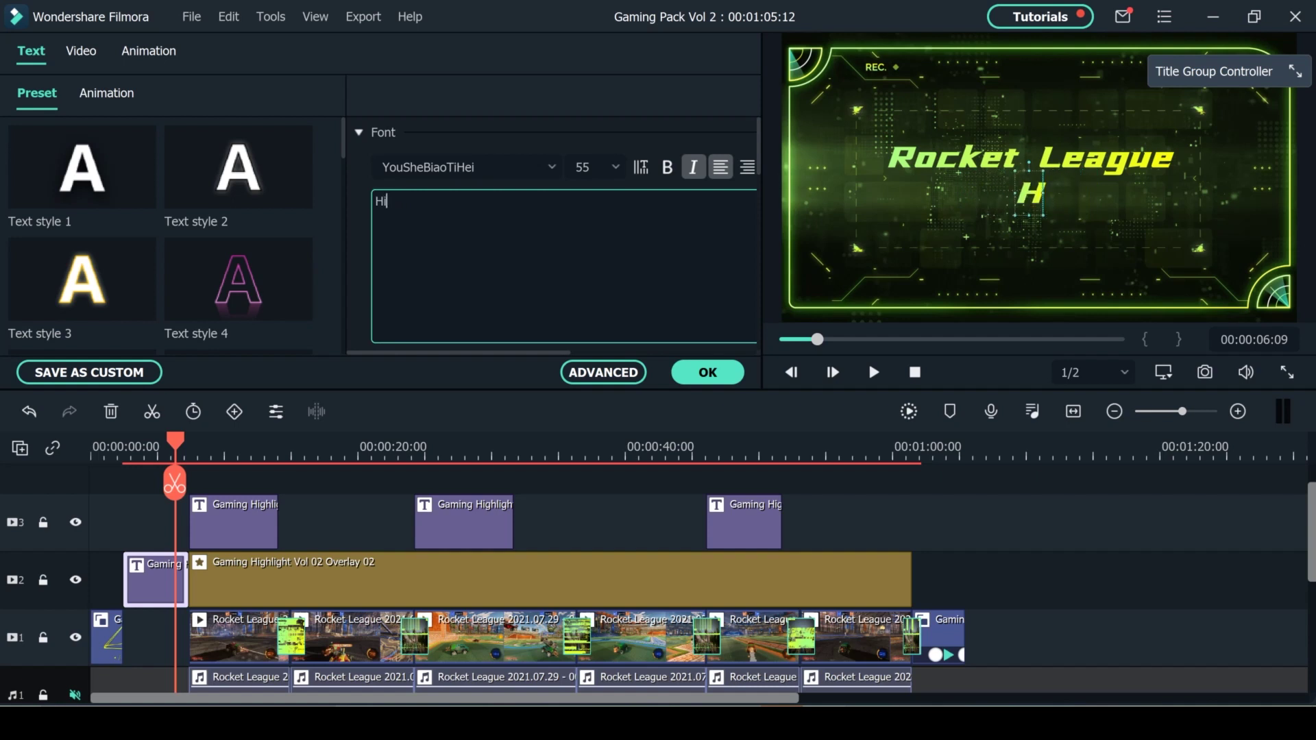
text(ghlights)
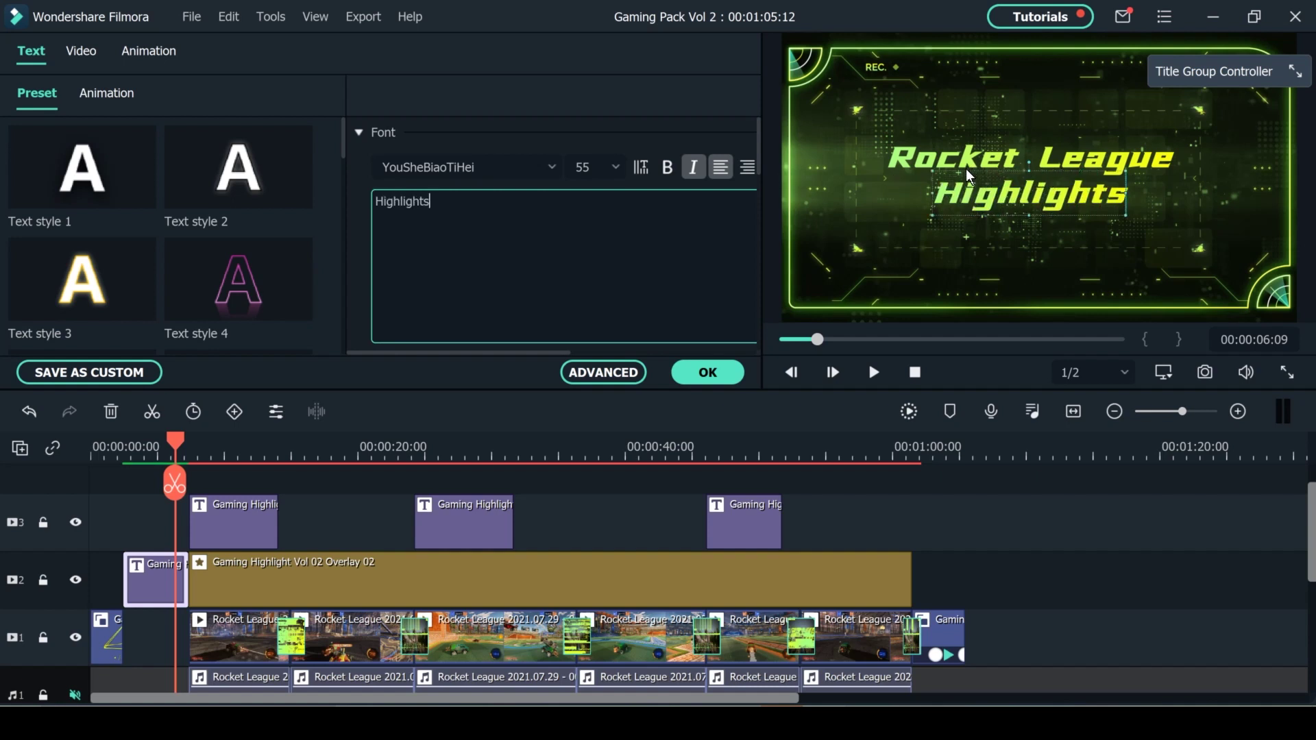
Stagger the lines: Rocket League shifted left, Highlights just below to the right; playhead to 00:00:11:07.
drag(968, 175, 1065, 219)
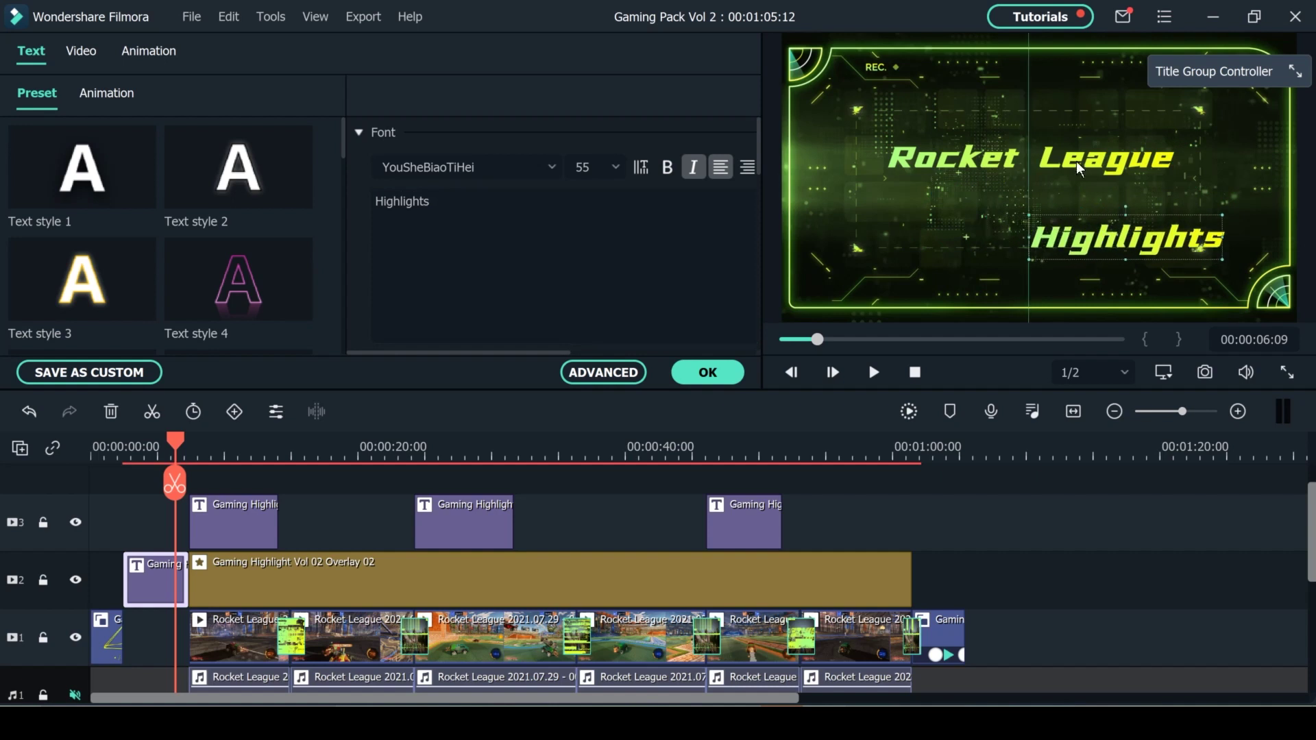
drag(1079, 168, 1023, 167)
click(1150, 238)
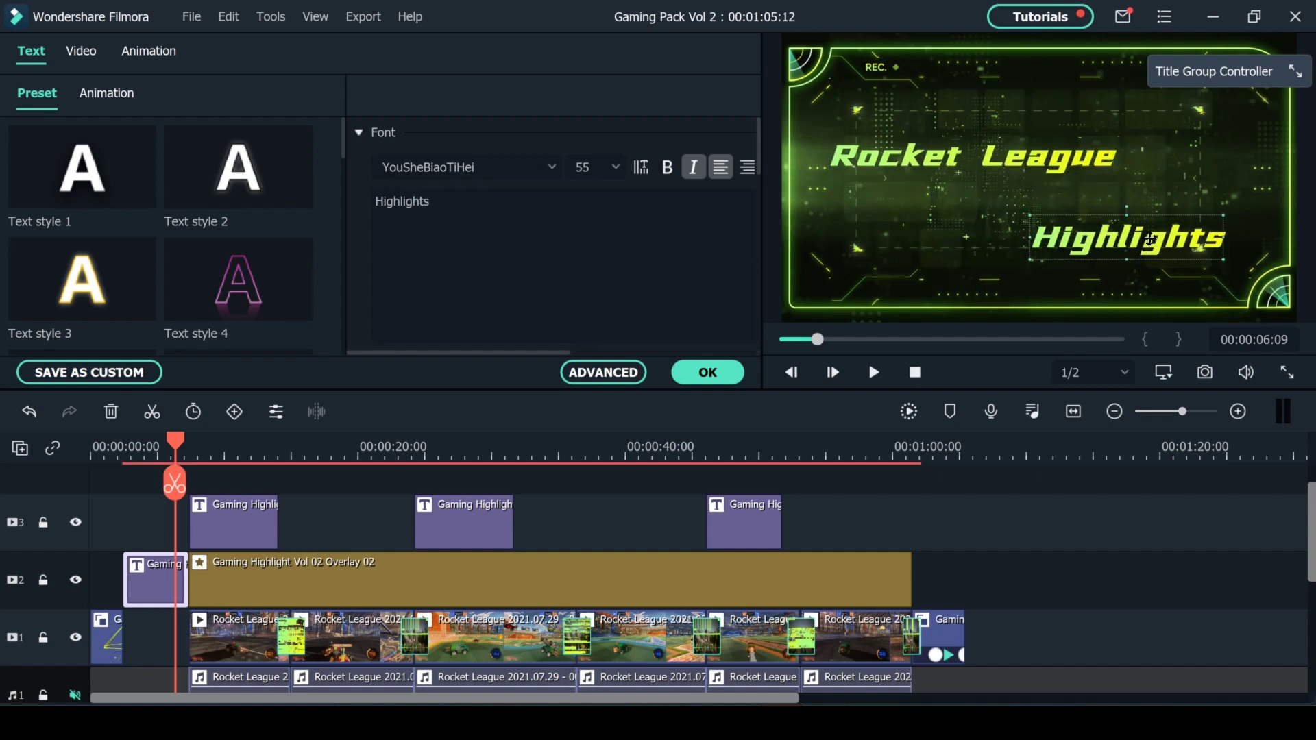
drag(1150, 238, 1152, 201)
click(1079, 165)
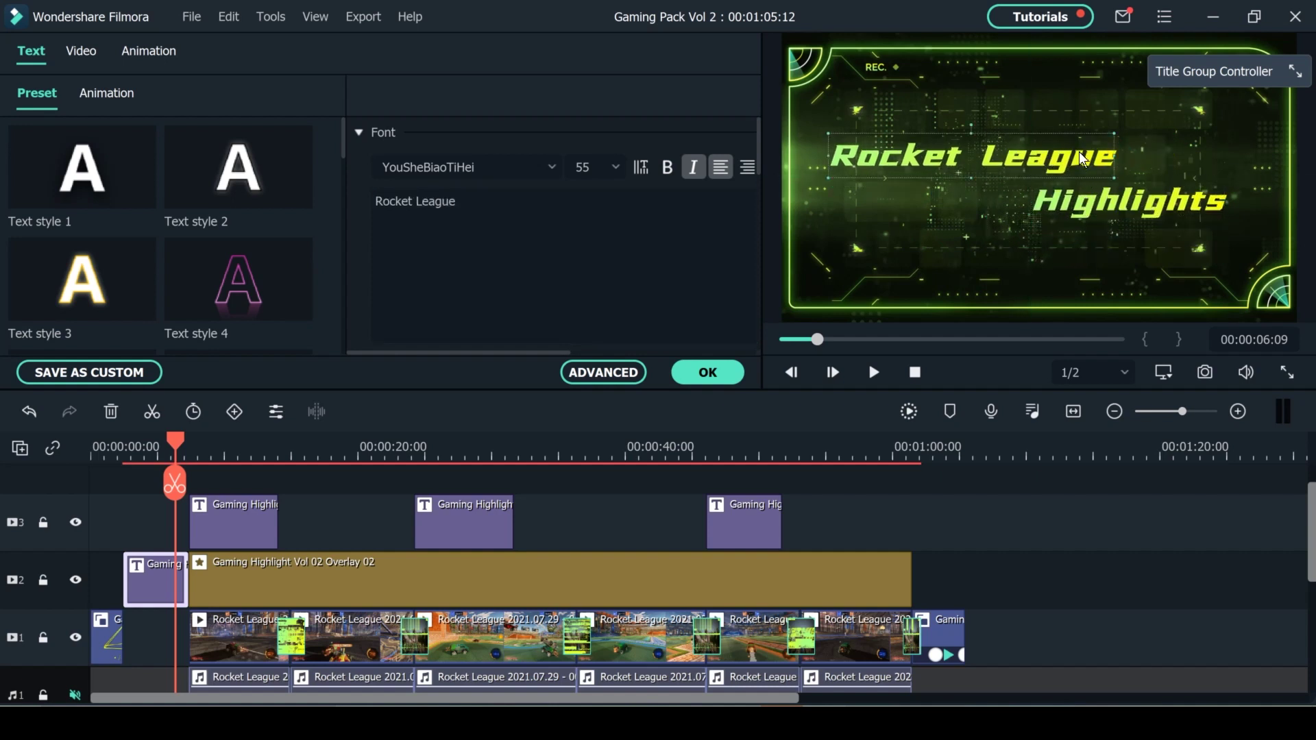
scroll(692, 246, down, 3)
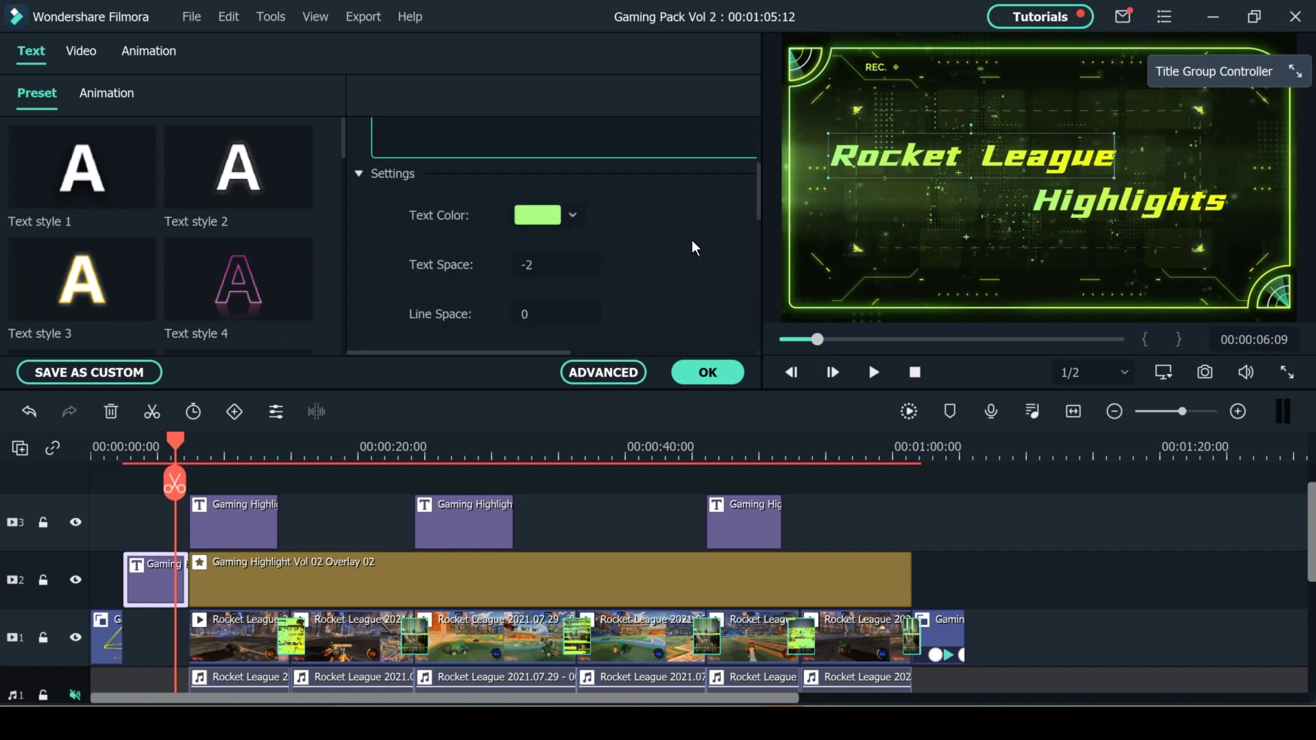
scroll(702, 254, down, 1)
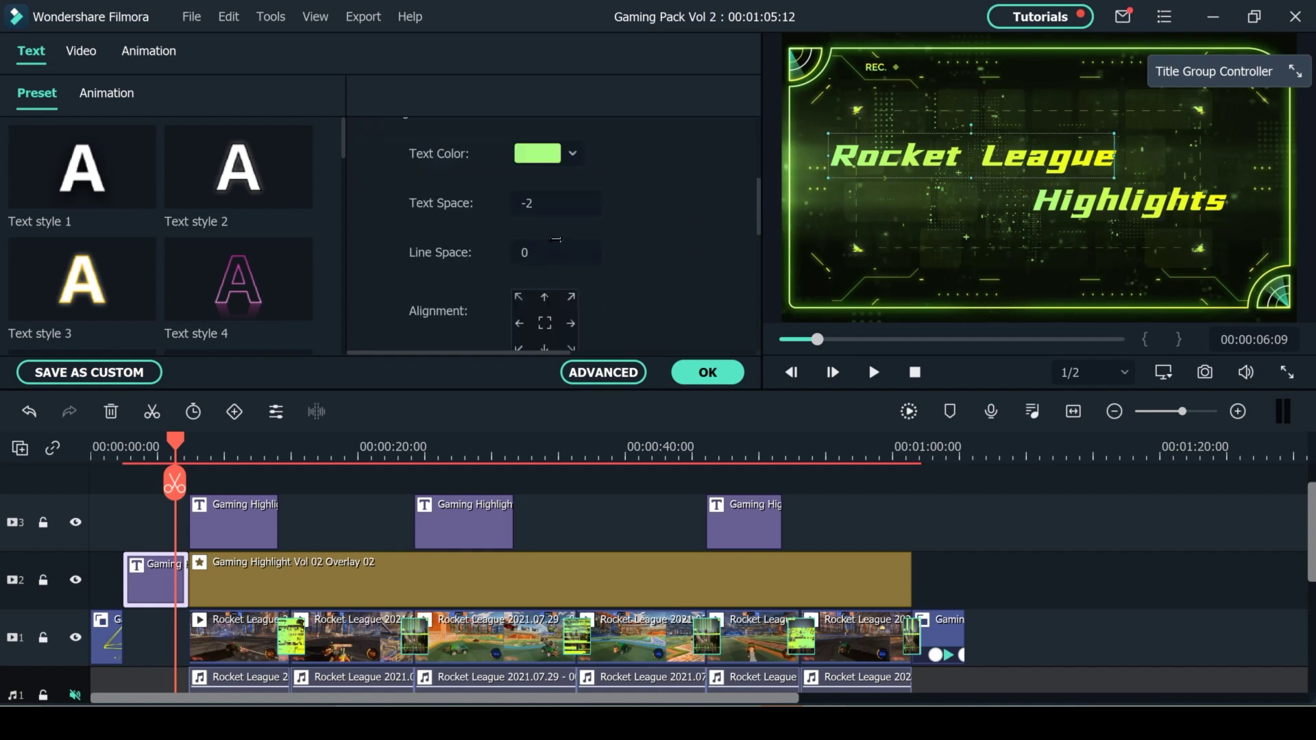
scroll(546, 282, down, 4)
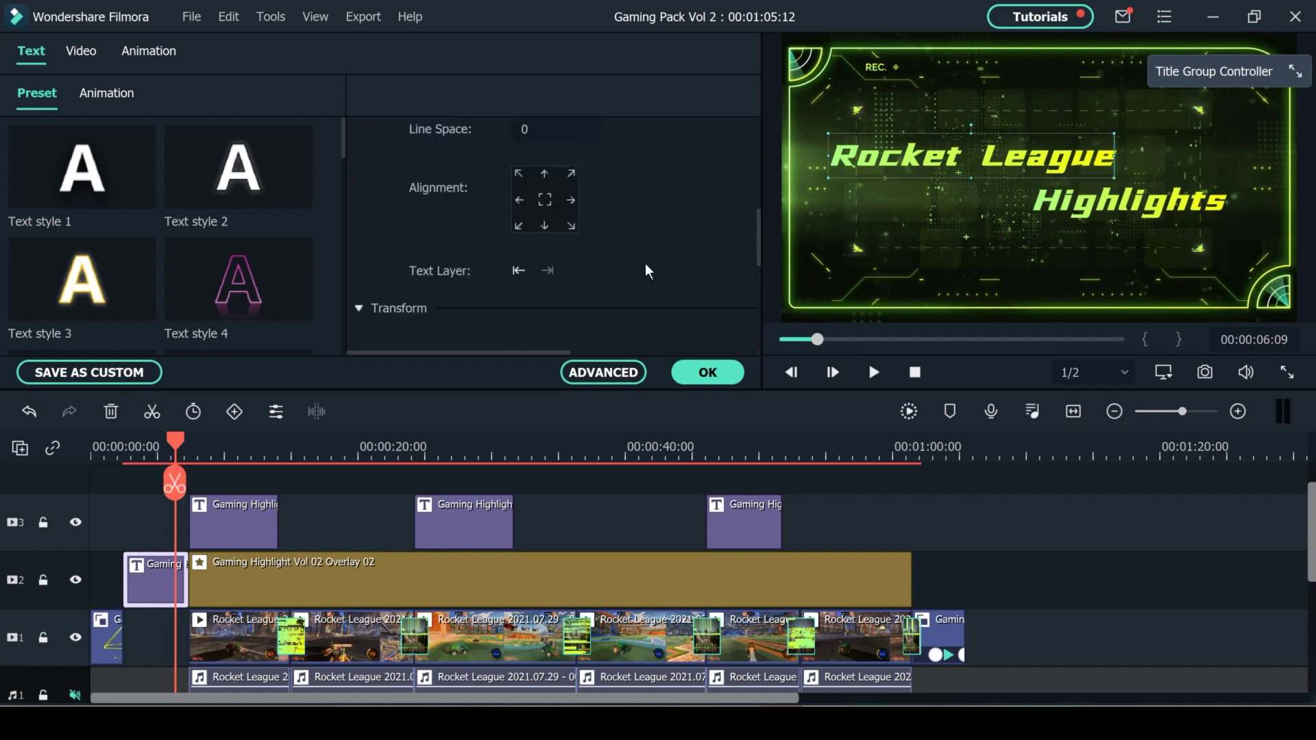
click(240, 448)
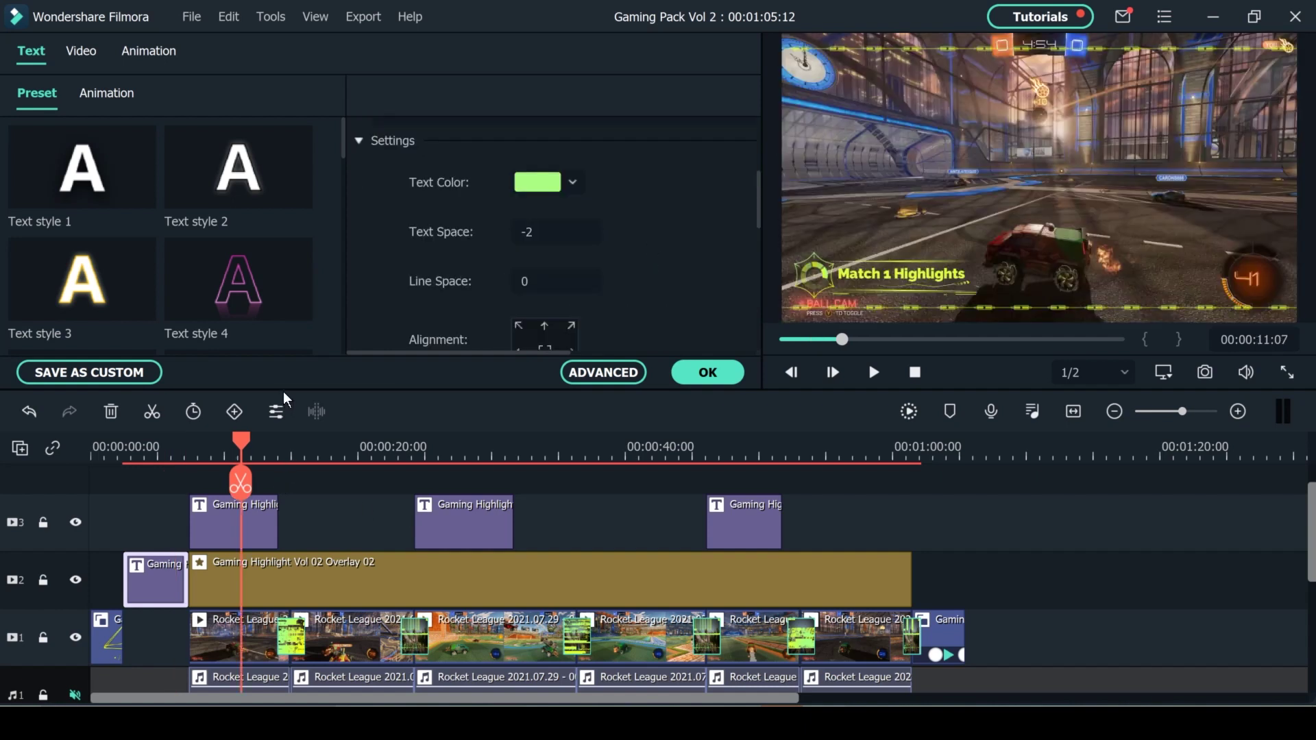
Choose the Fade In preset animation for the first Gaming Highlight title on track 3, browsing further presets.
click(157, 50)
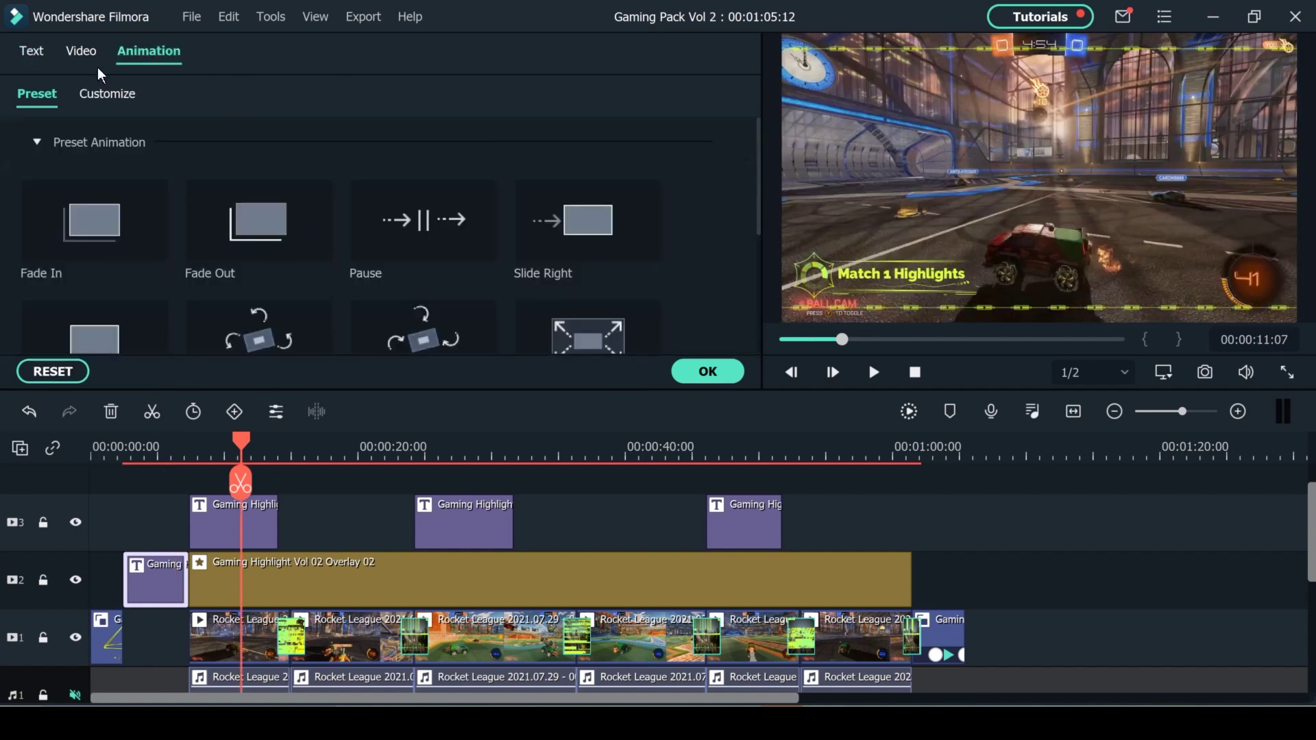
click(259, 538)
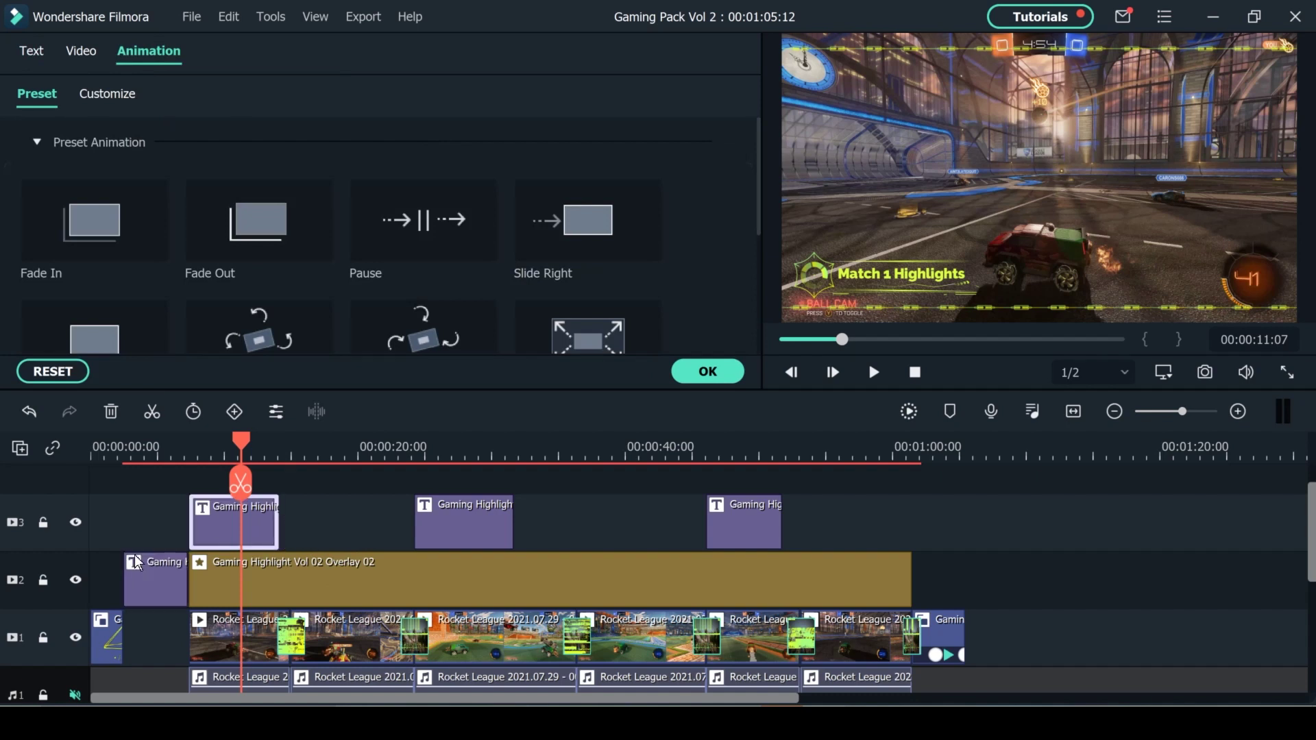
click(55, 221)
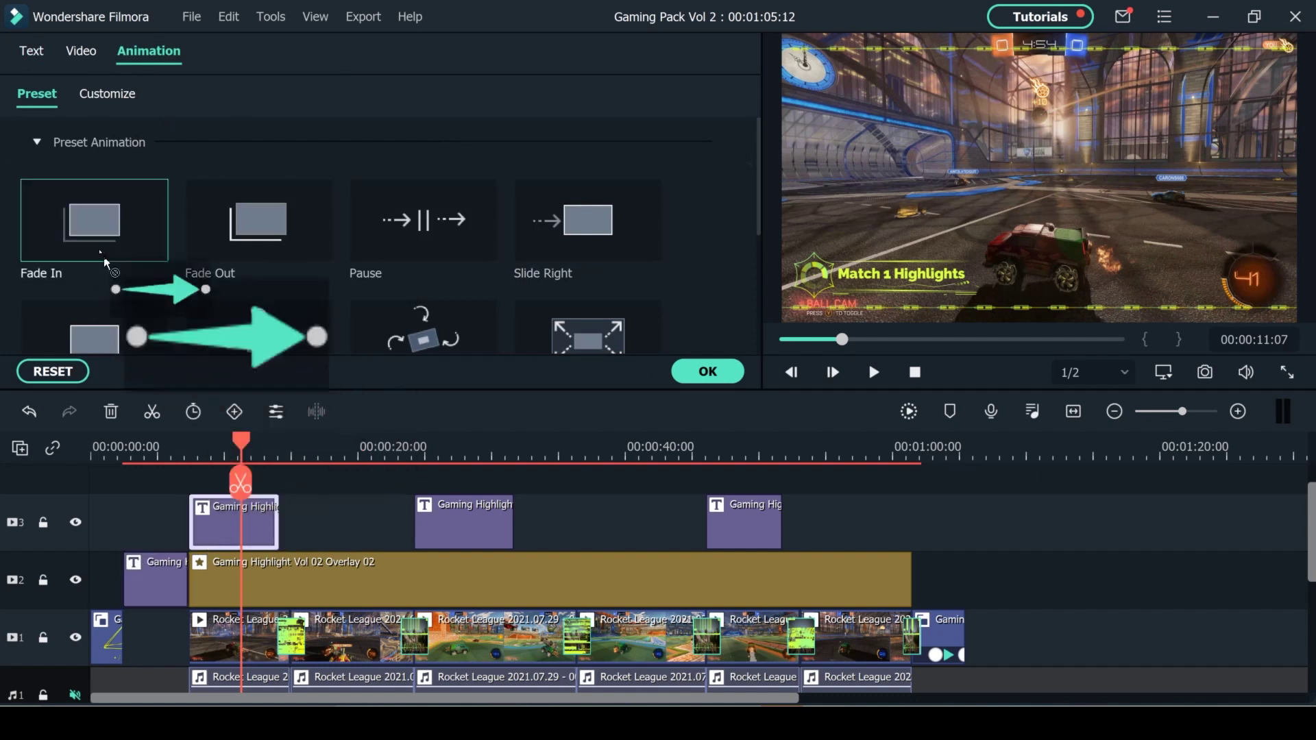
scroll(658, 193, down, 3)
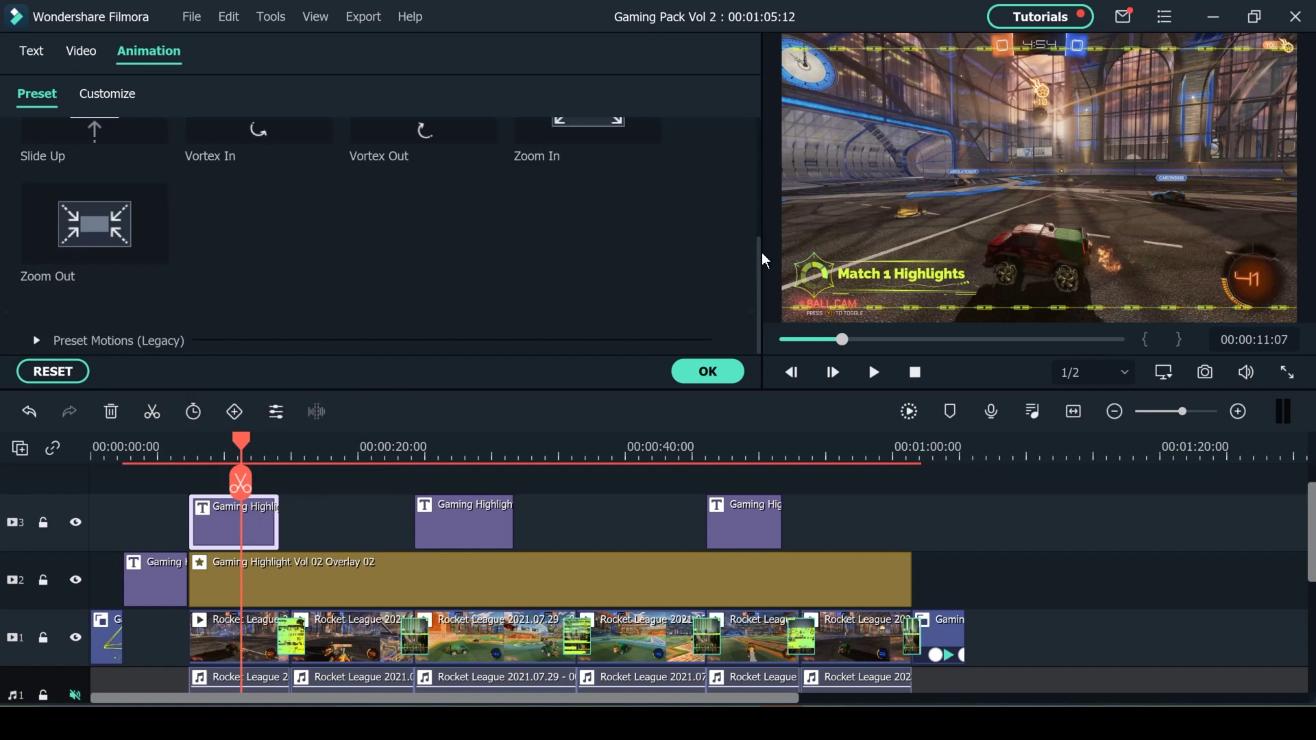
drag(758, 265, 761, 220)
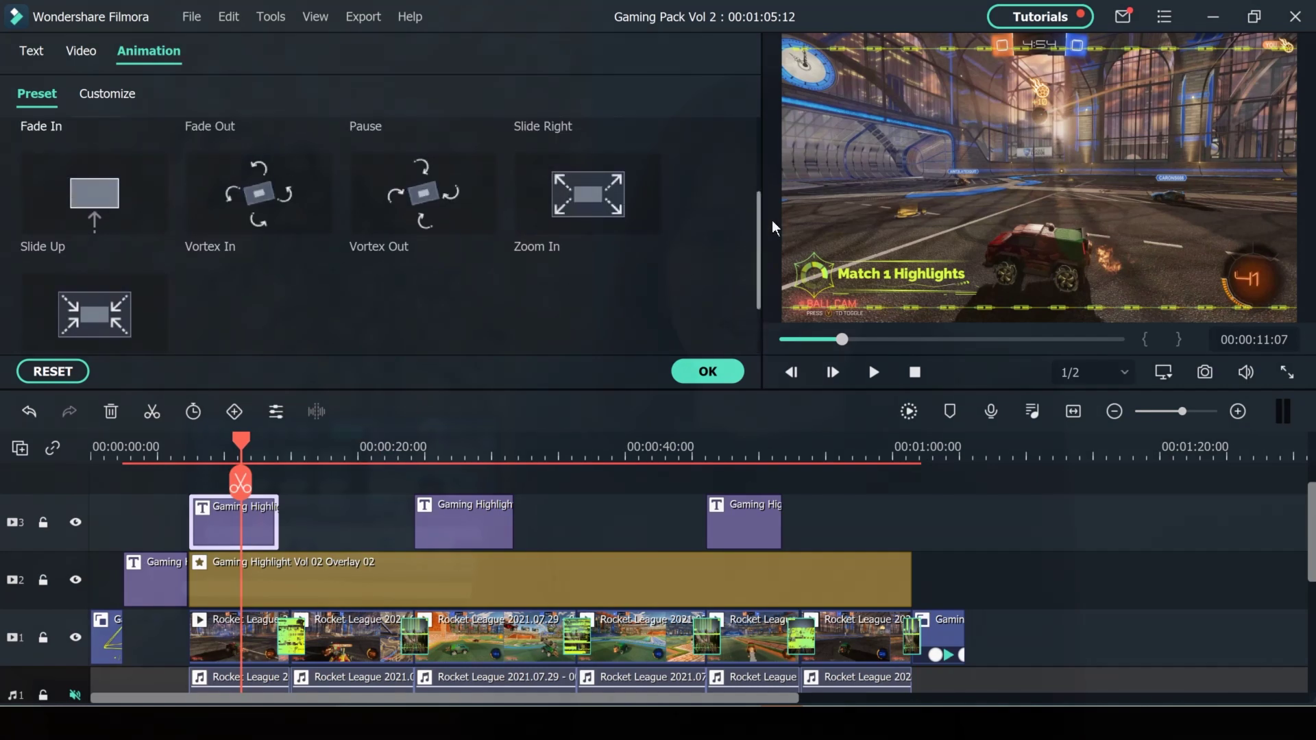